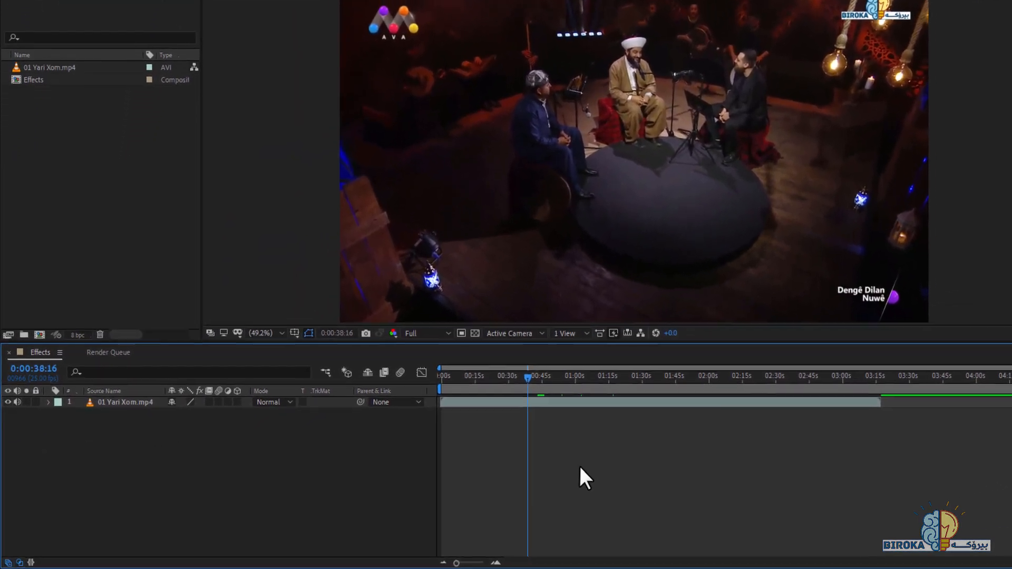
left_click(567, 404)
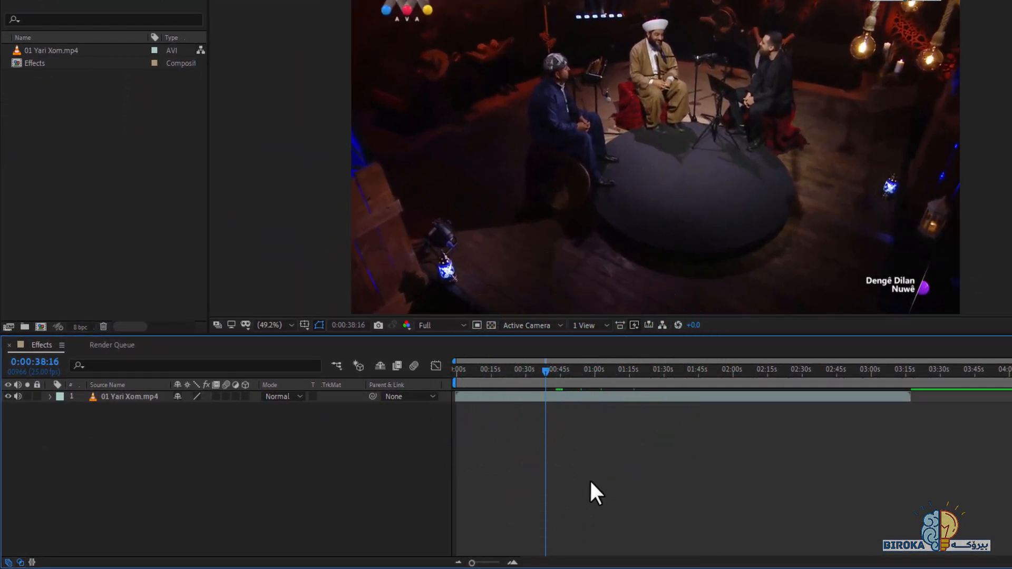
left_click(609, 426)
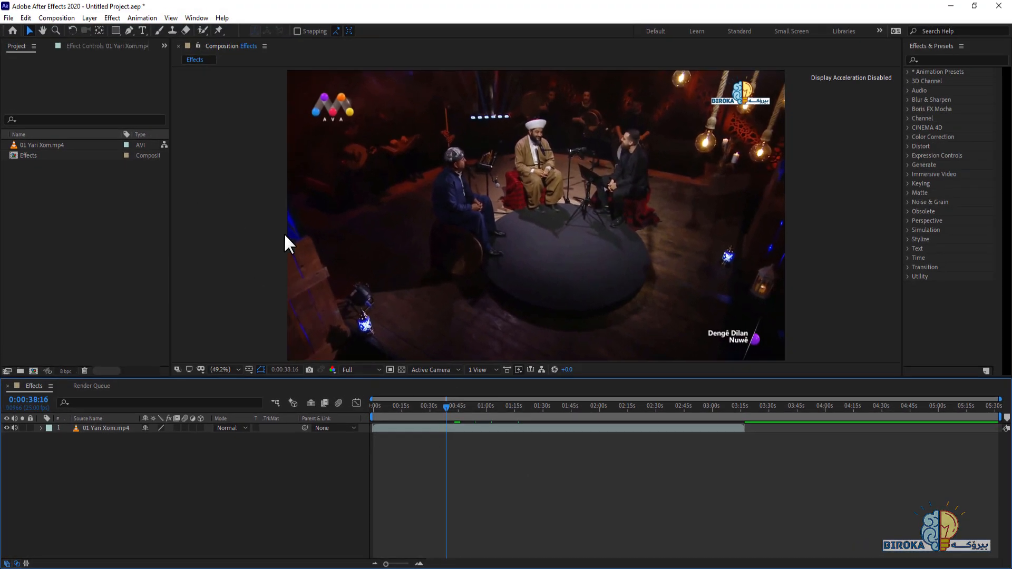
left_click(327, 226)
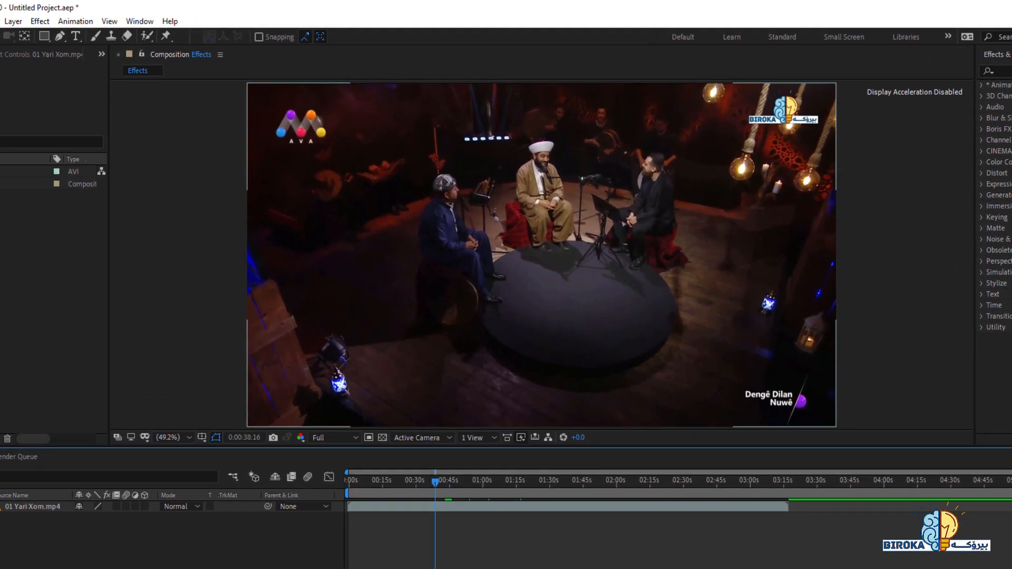
left_click(903, 274)
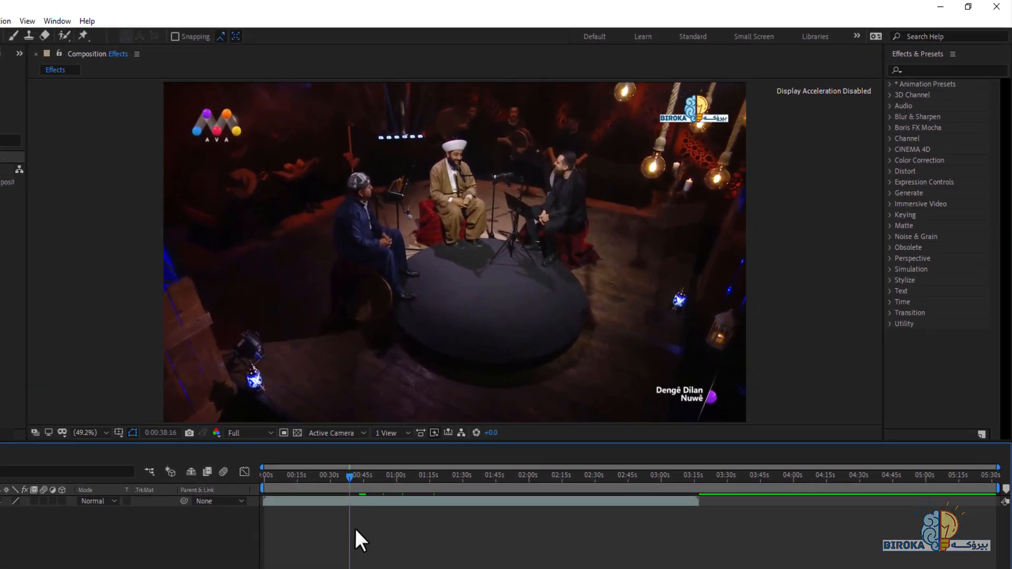
left_click(345, 500)
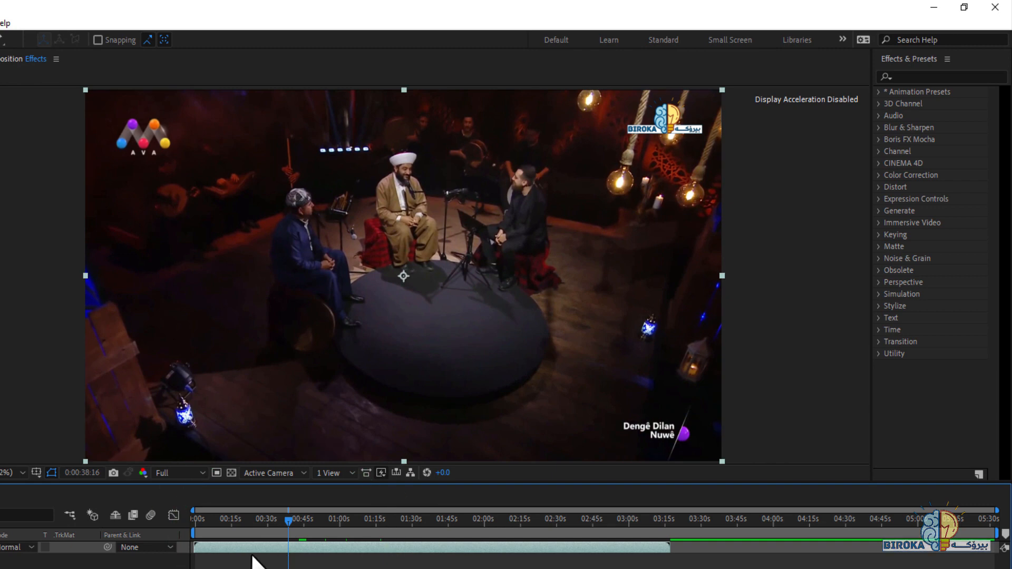
left_click(285, 559)
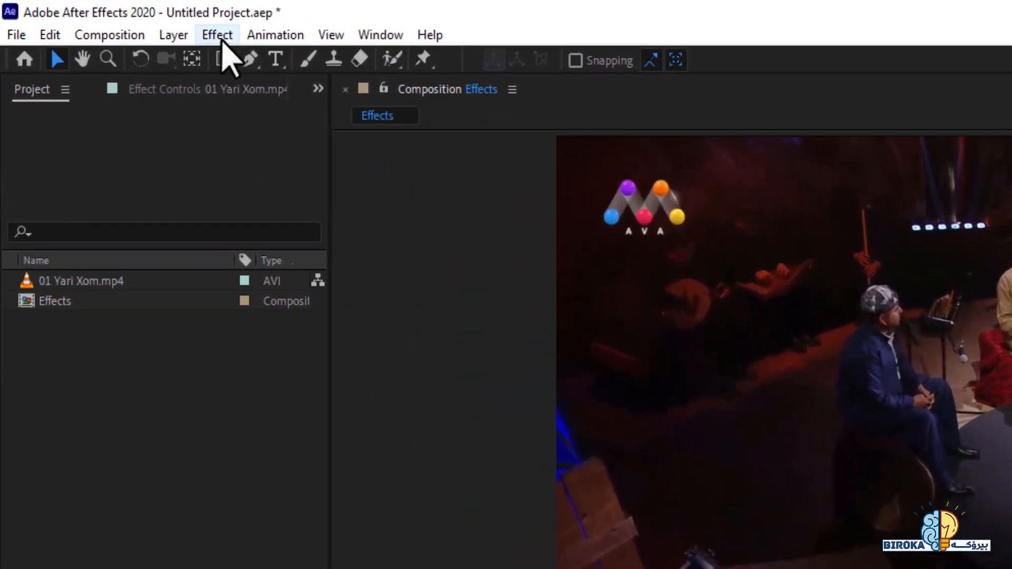
Examine the list of effect categories while no layer is selected in the Effects composition
left_click(219, 35)
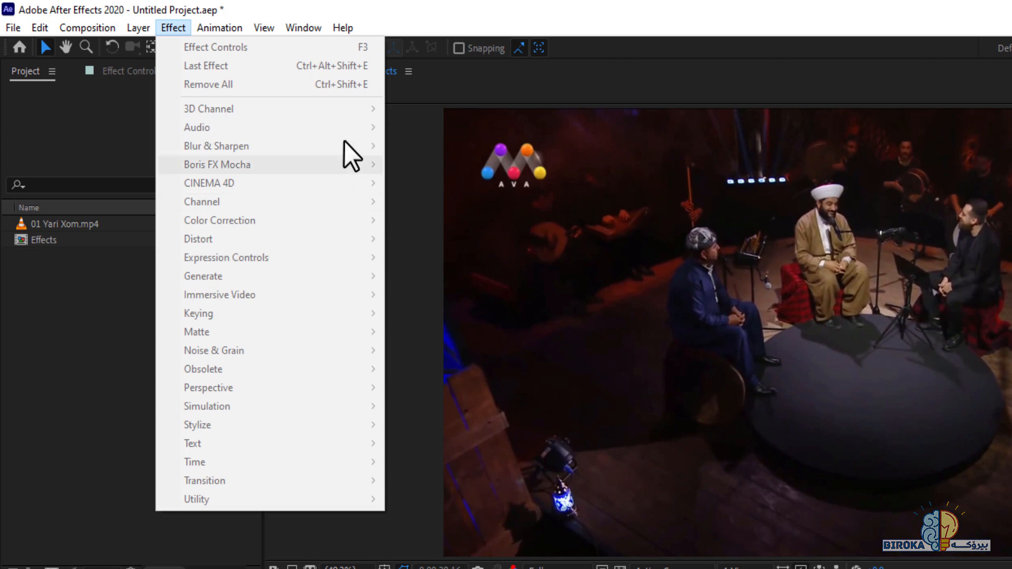
left_click(413, 232)
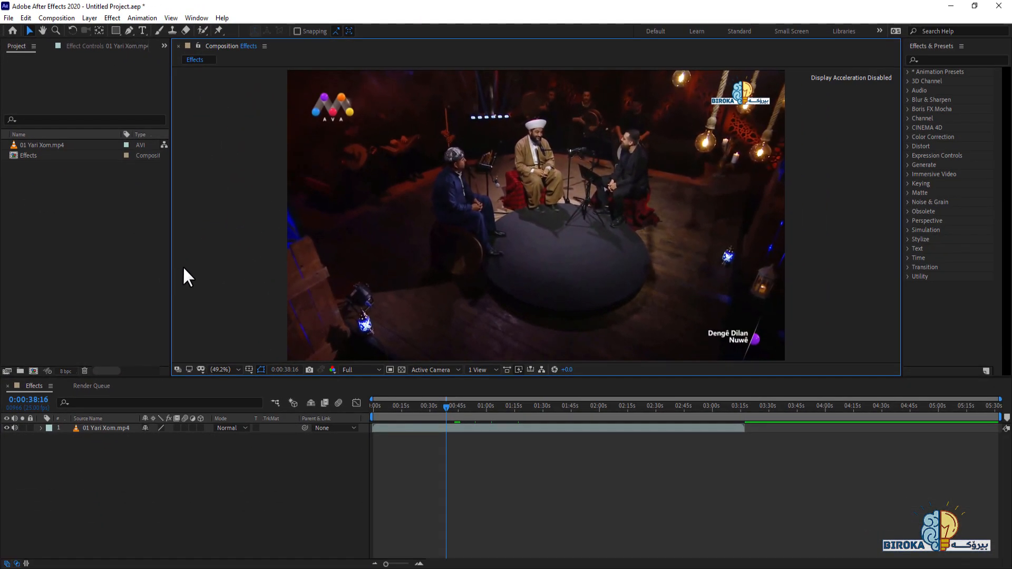
left_click(395, 434)
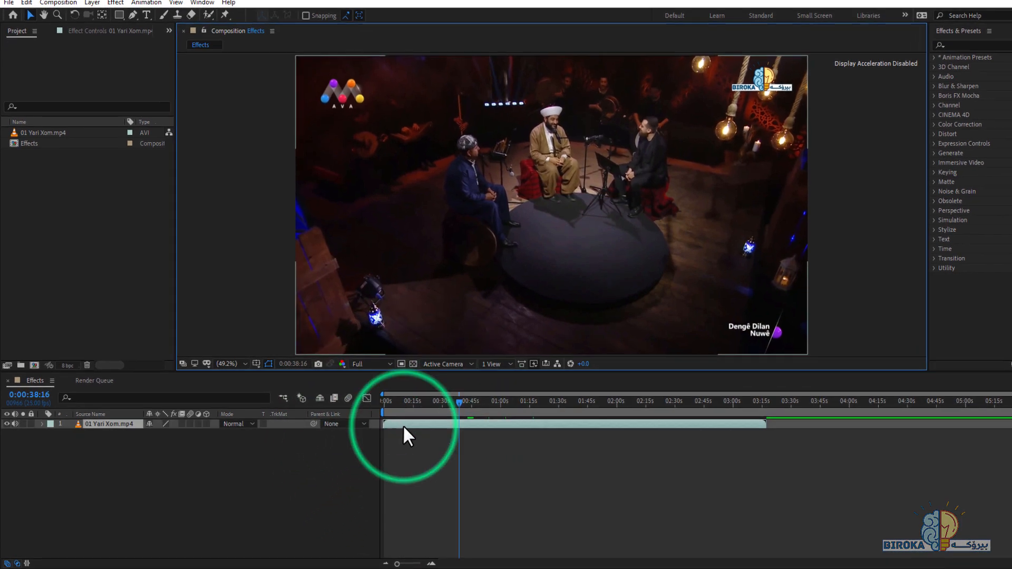
left_click(396, 428)
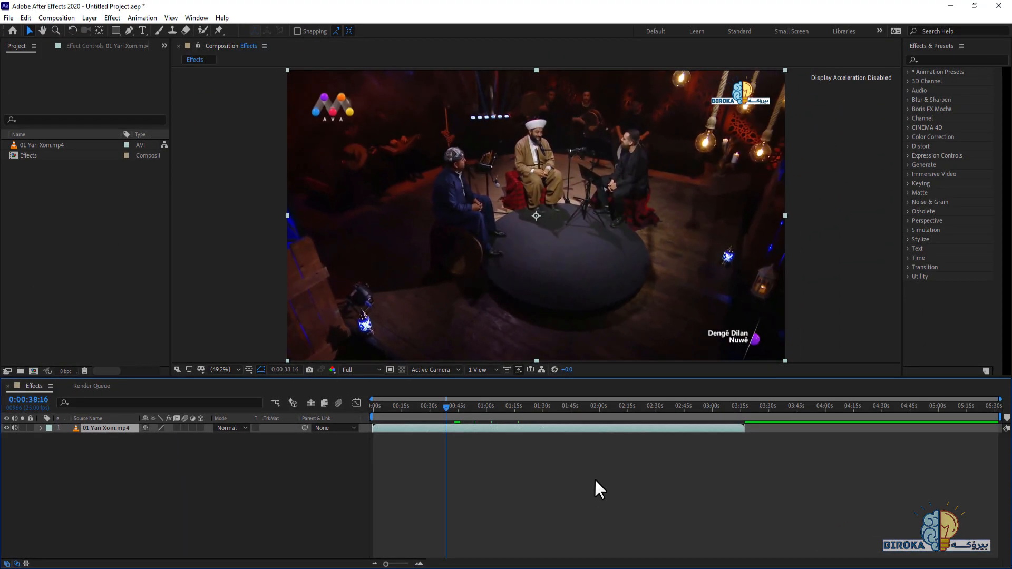
left_click(437, 462)
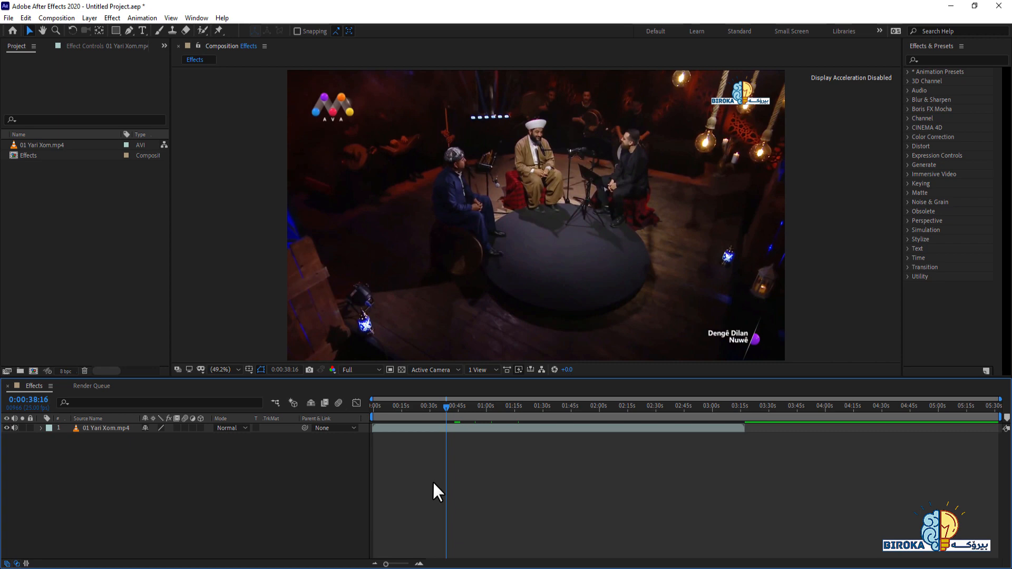
left_click(412, 426)
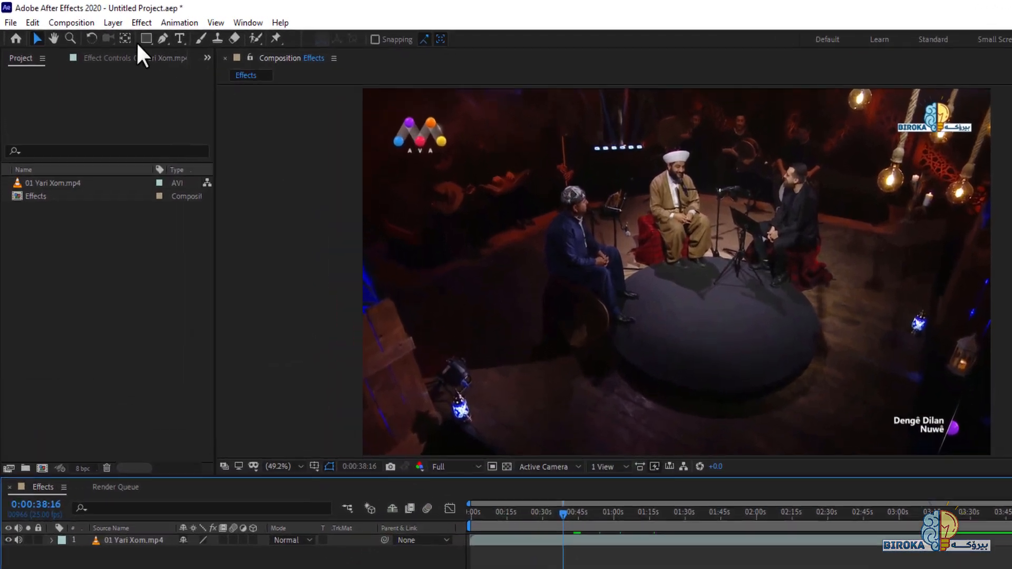
left_click(112, 19)
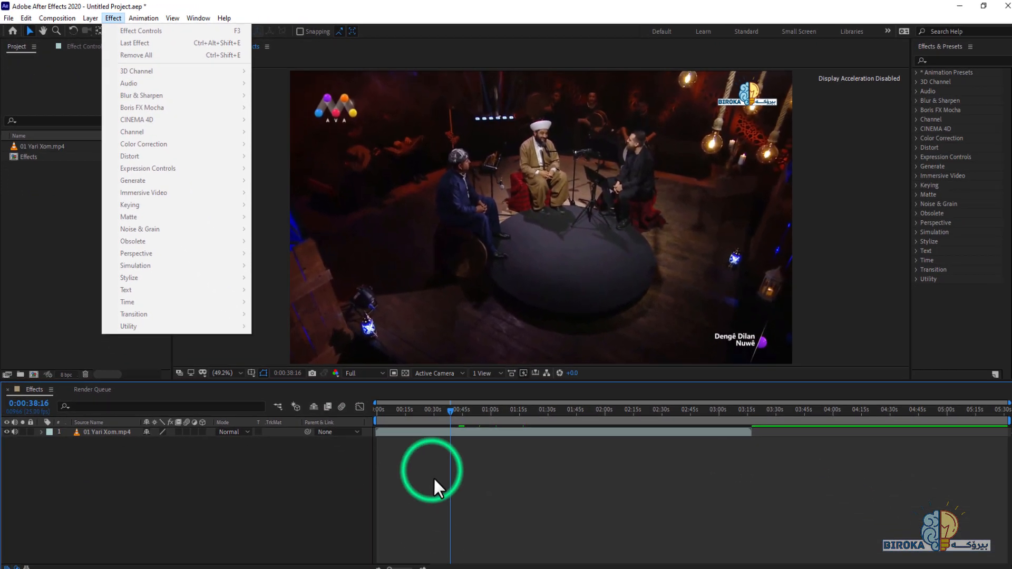
key("Escape")
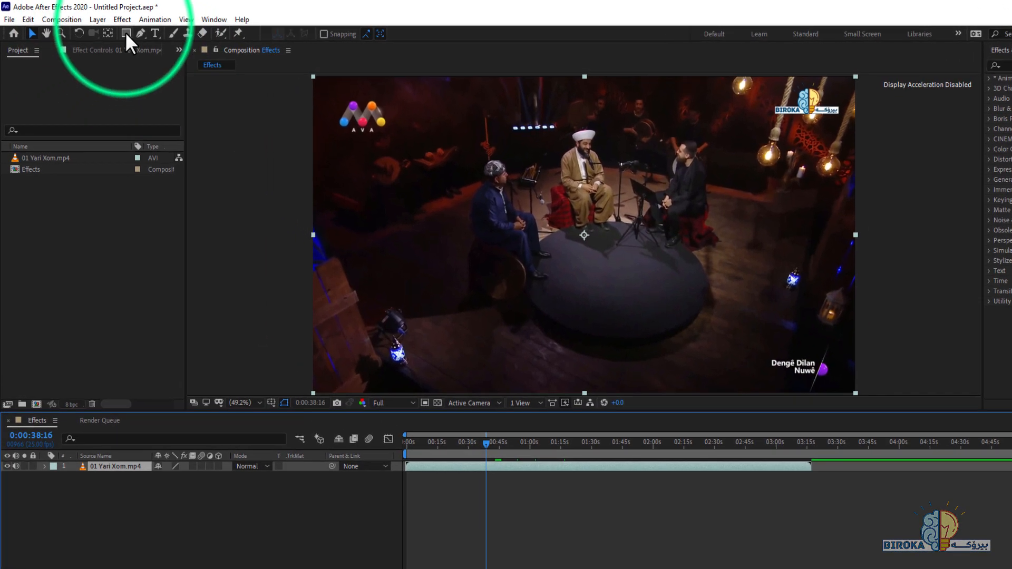
Browse the effect categories available for the selected 01 Yari Xom.mp4 layer, including Noise & Grain, 3D Channel and Audio
left_click(112, 19)
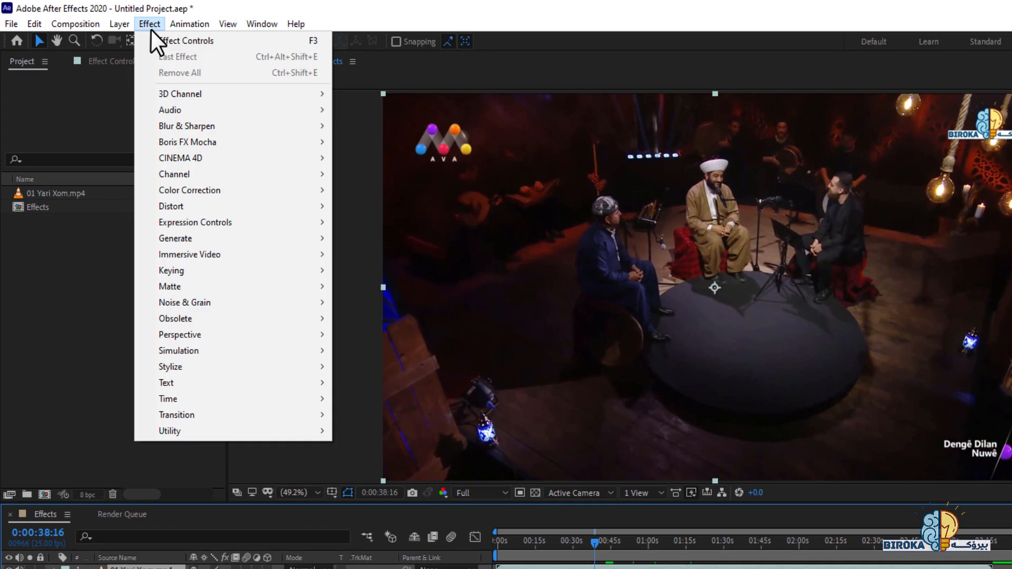
mouse_move(194, 185)
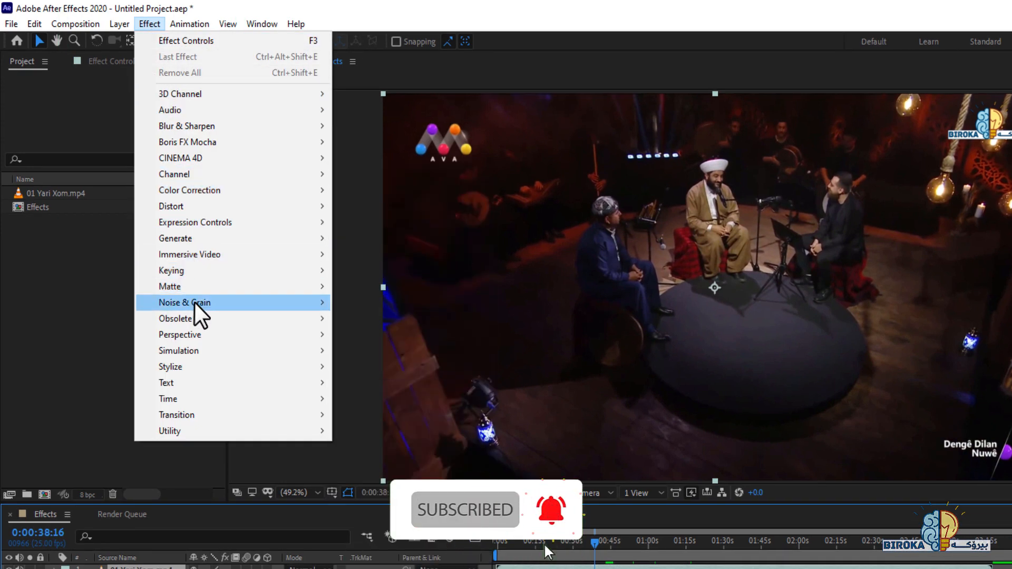
mouse_move(195, 308)
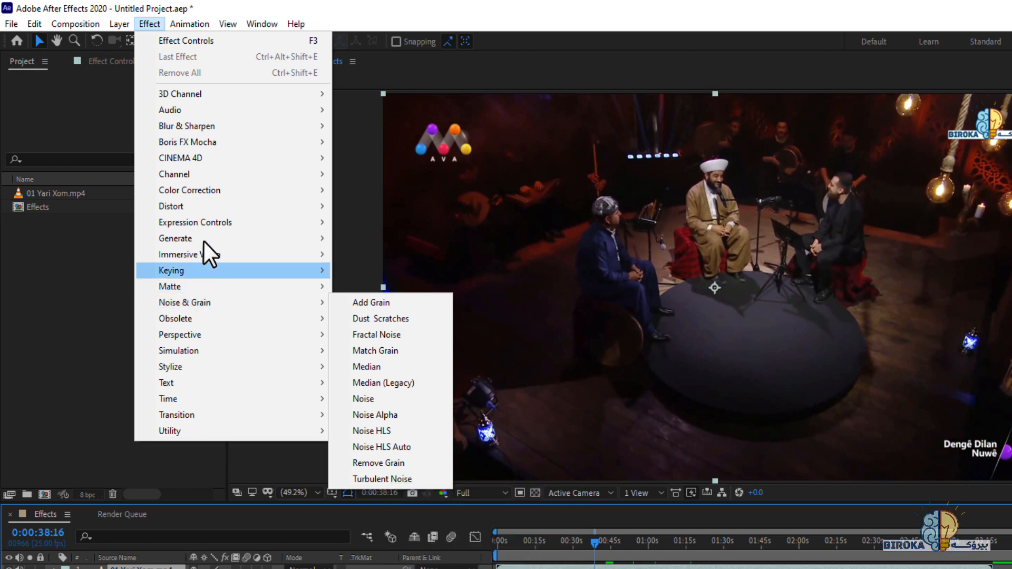
mouse_move(191, 93)
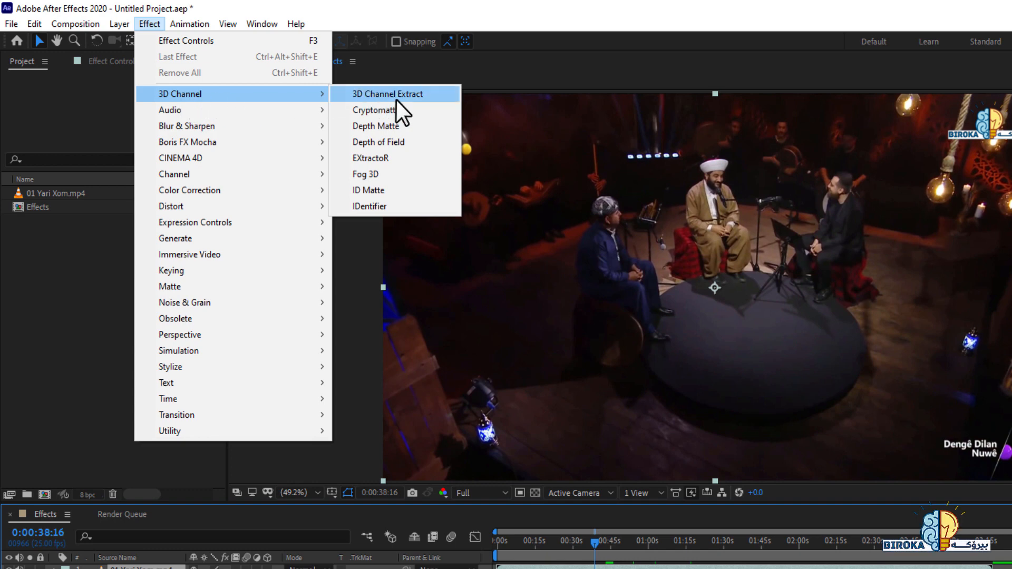
mouse_move(319, 112)
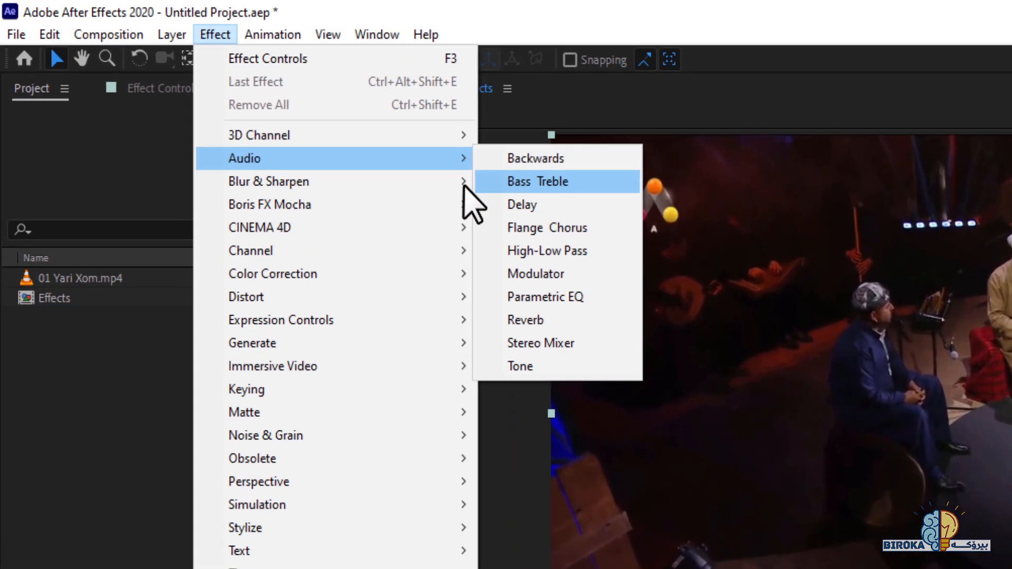
mouse_move(315, 128)
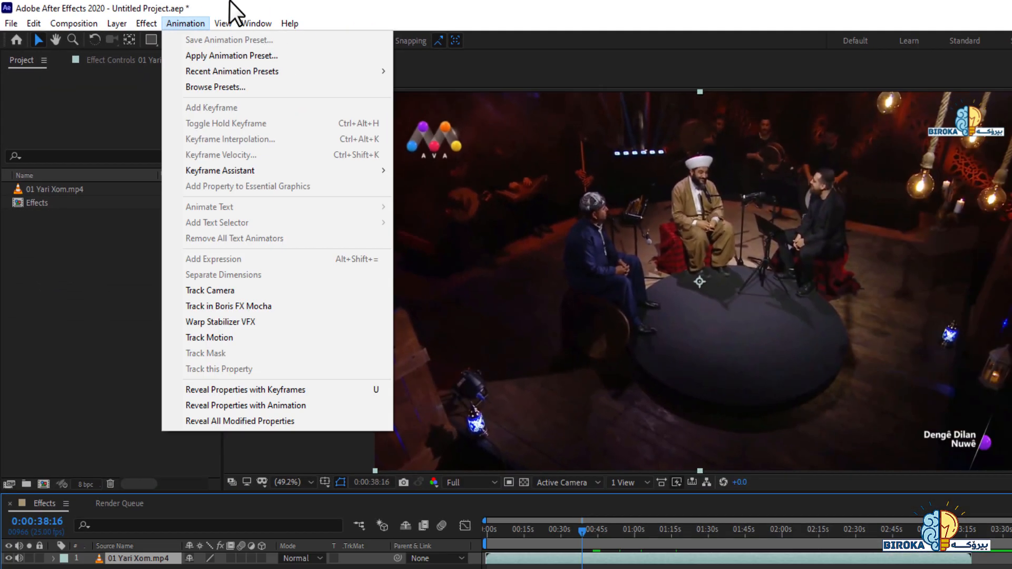
mouse_move(419, 38)
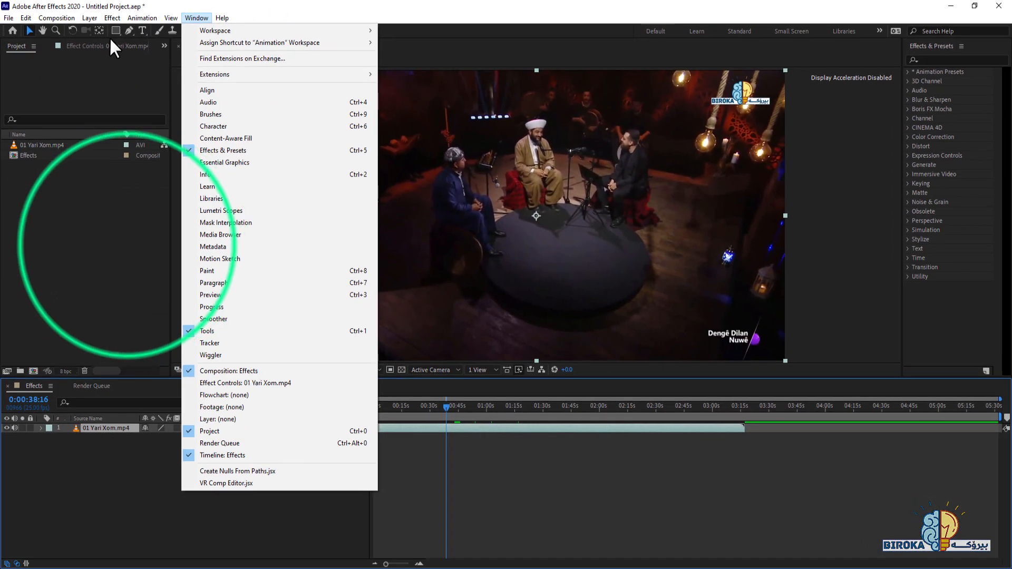
Check whether Effects & Presets is enabled among the workspace's available panels
left_click(126, 243)
left_click(383, 427)
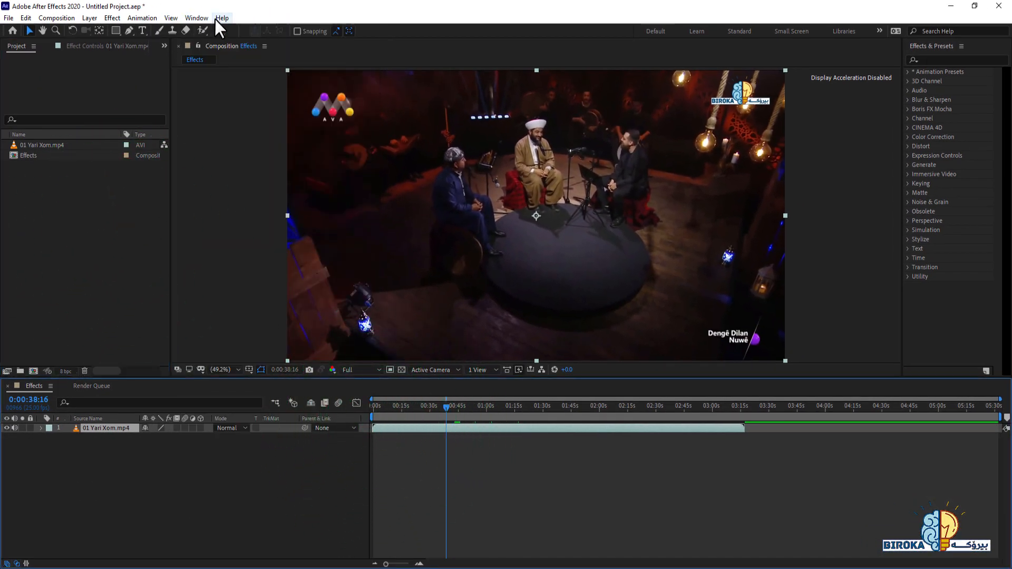
left_click(216, 127)
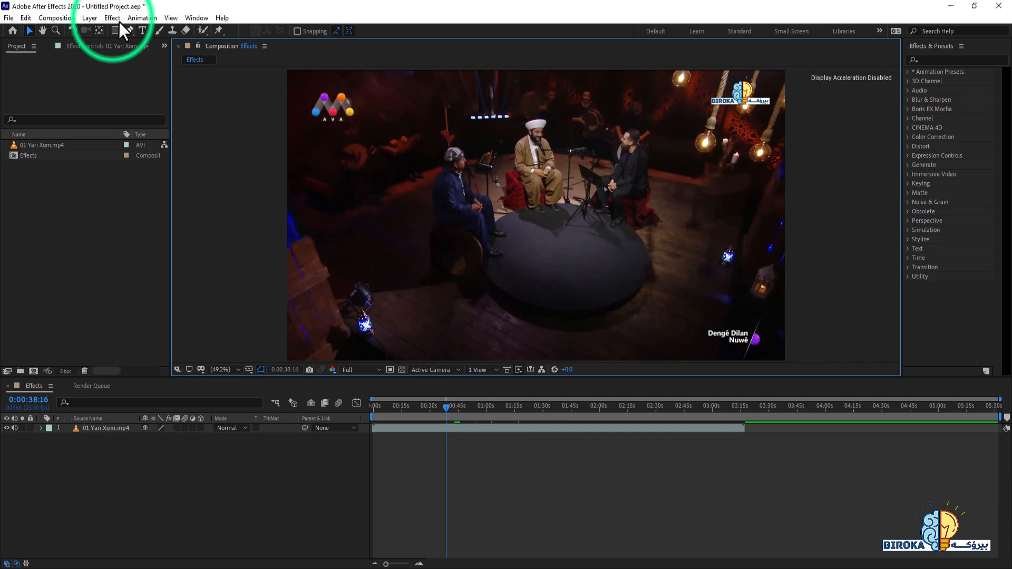
left_click(112, 18)
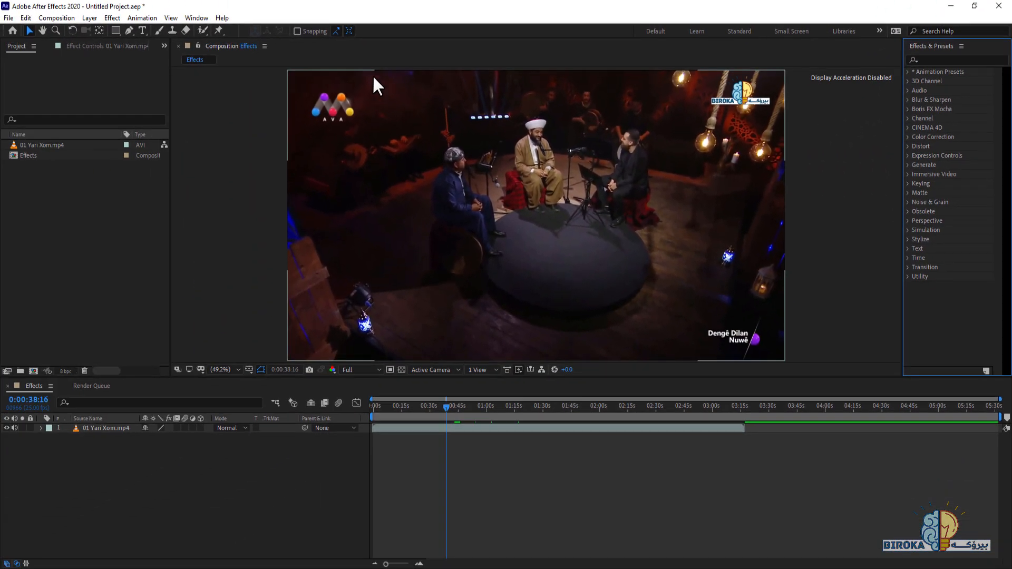
left_click(196, 18)
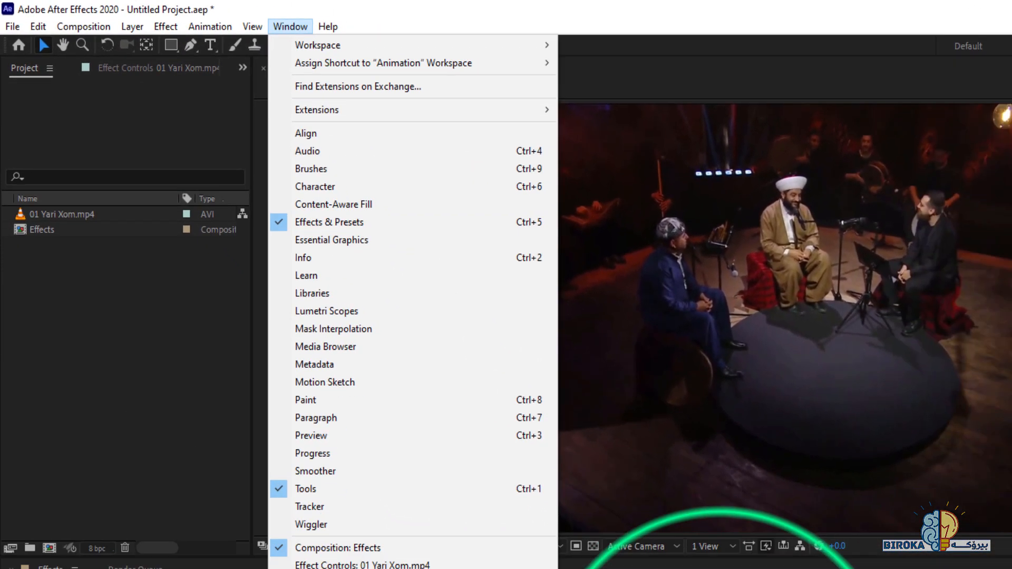
left_click(494, 483)
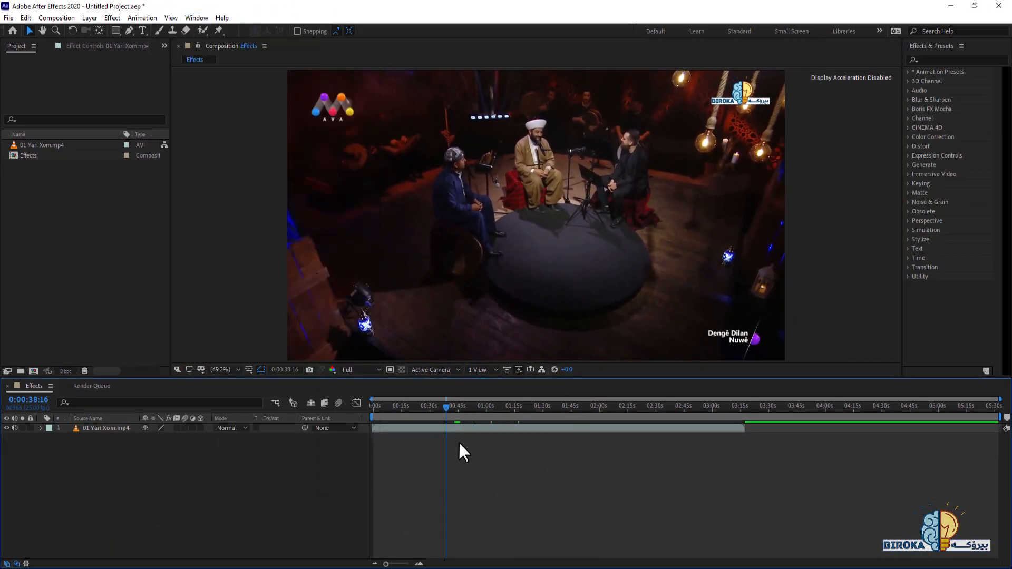
Select the 01 Yari Xom.mp4 layer and search the effects and presets for "black"
left_click(424, 428)
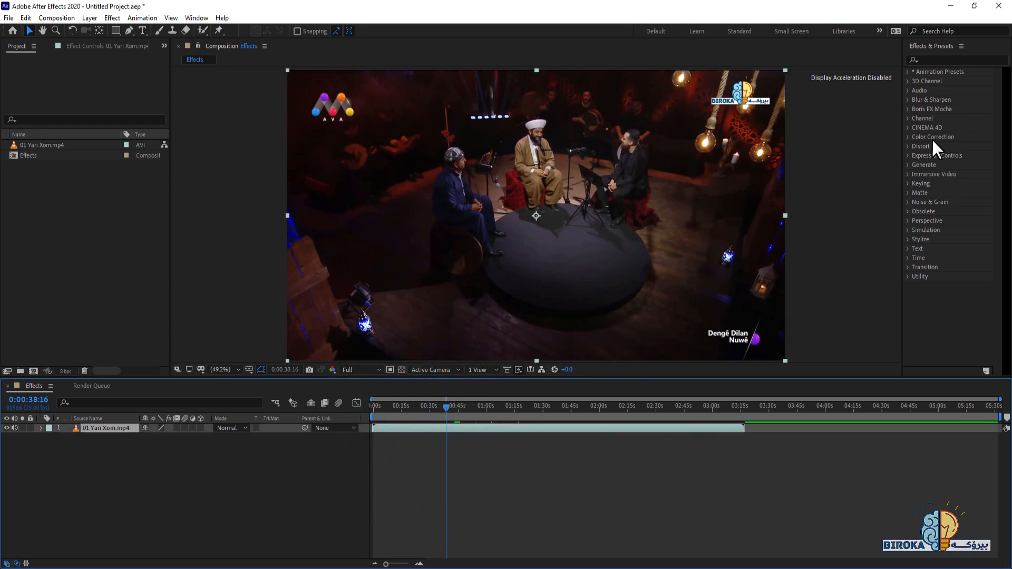
left_click(949, 60)
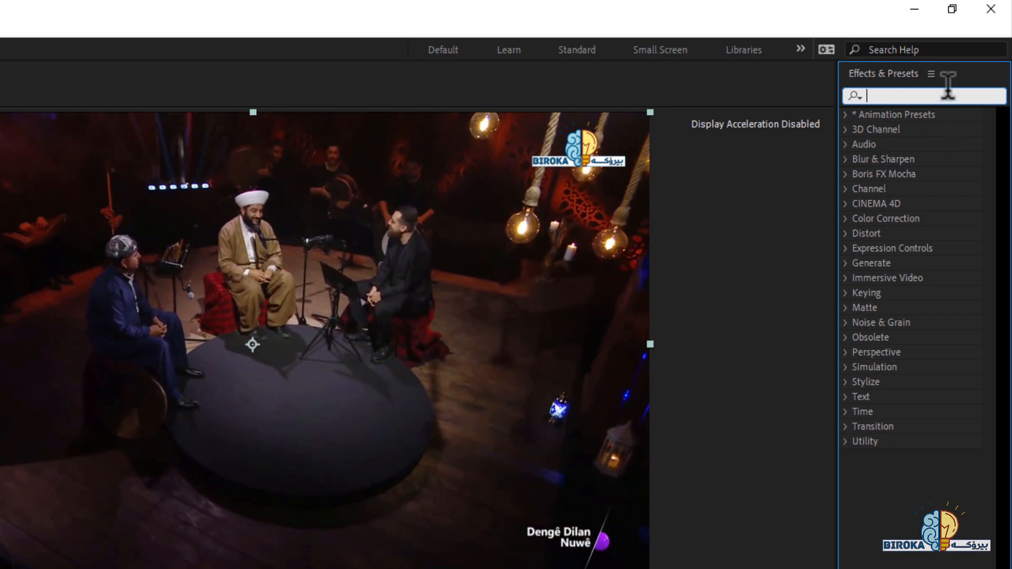
type("bla")
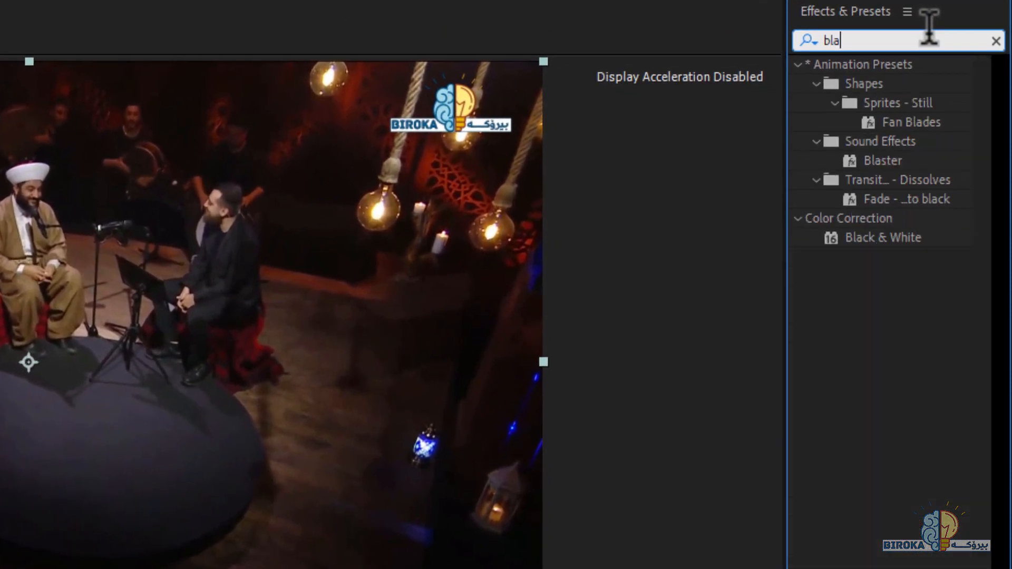
type("ck")
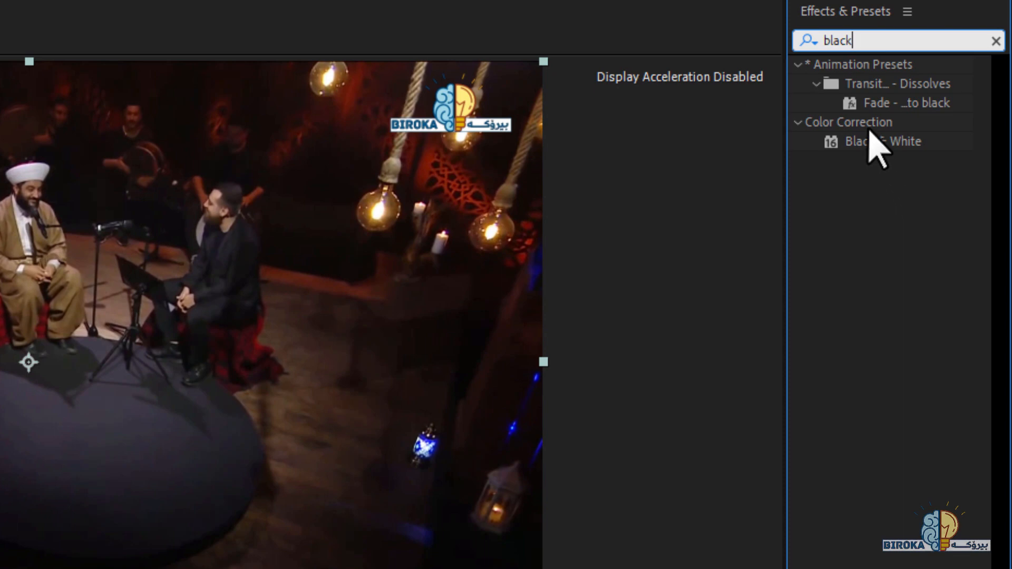
Replace the effect search term with "bri" to look for brightness effects
left_click(894, 40)
left_click(895, 40)
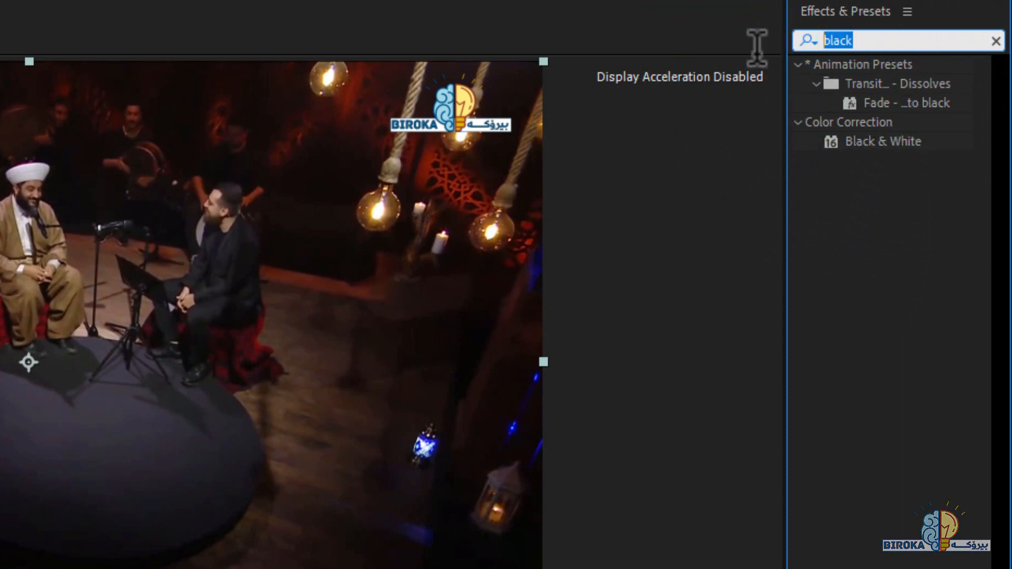
type("brithg")
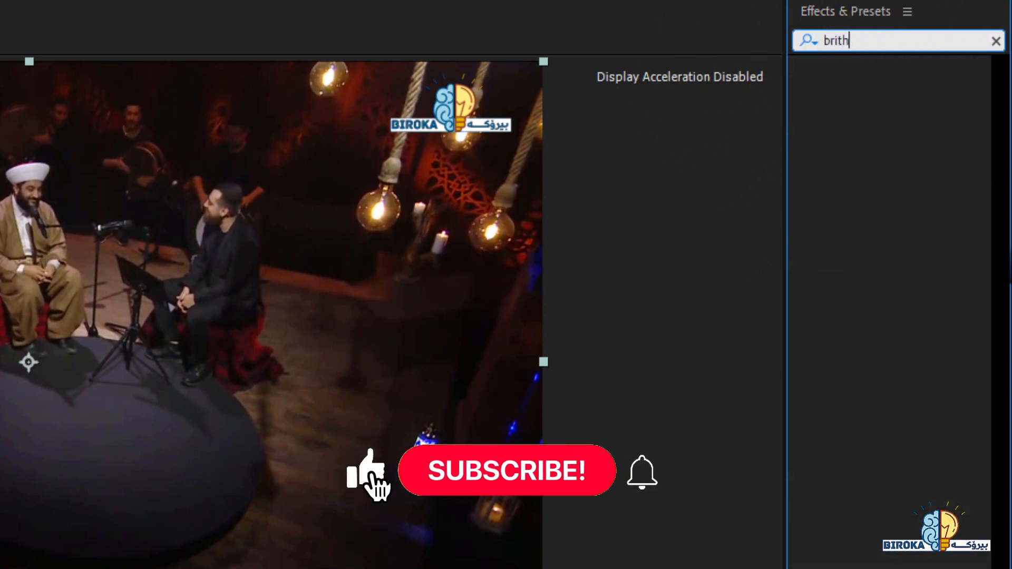
key("BackSpace")
key("BackSpace")
key("BackSpace")
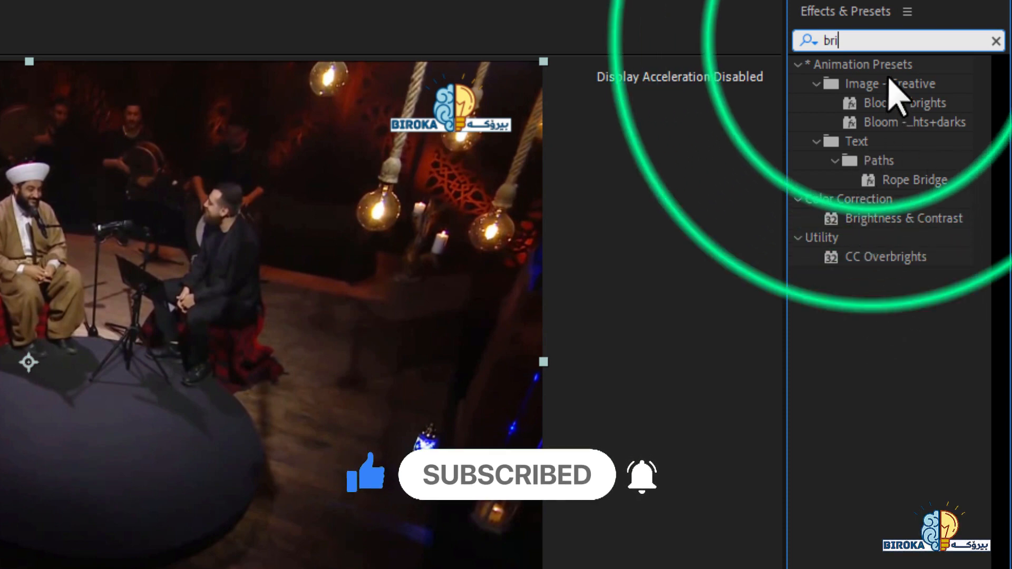
Search the effects and presets for "blur" and leave the video layer deselected
double_click(870, 37)
type("blur")
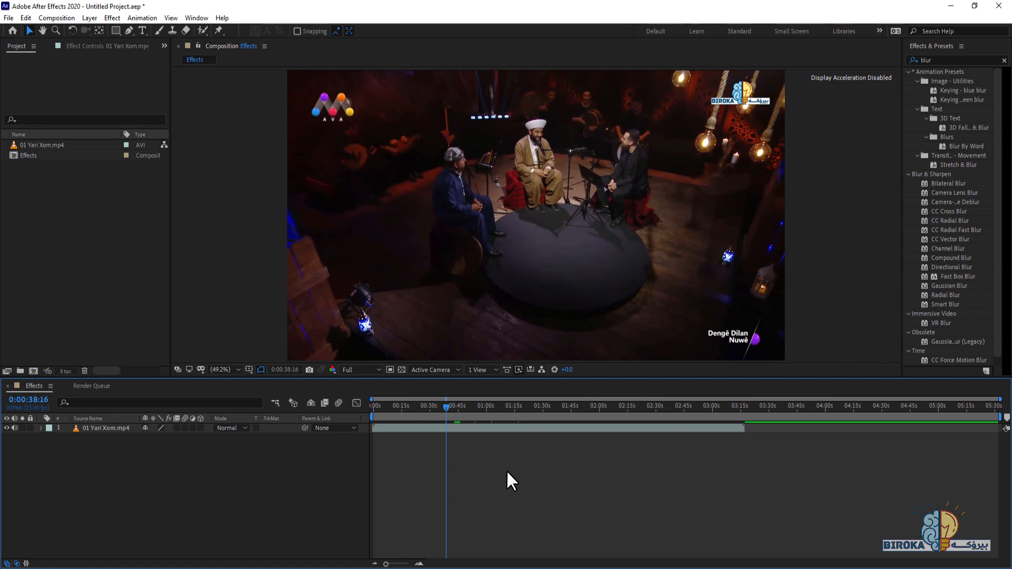
left_click(505, 470)
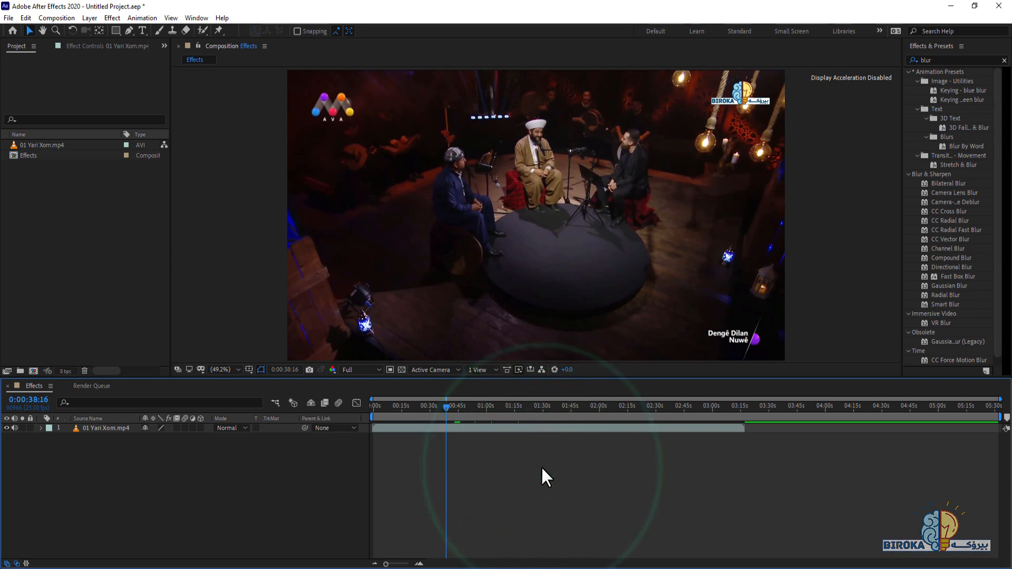
Select the 01 Yari Xom.mp4 layer and look through the 3D Channel, Audio and Blur & Sharpen effect categories
left_click(430, 428)
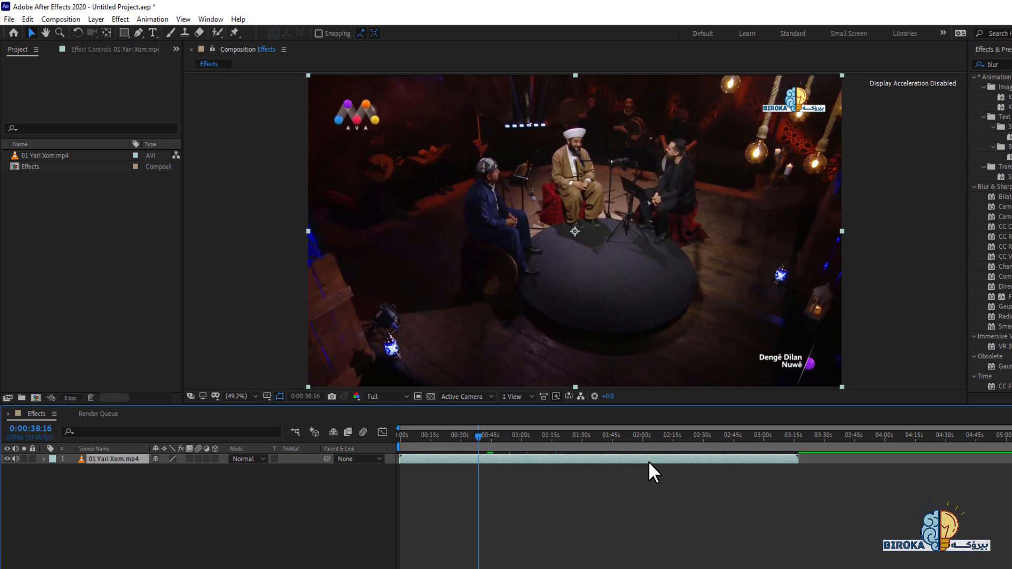
left_click(551, 519)
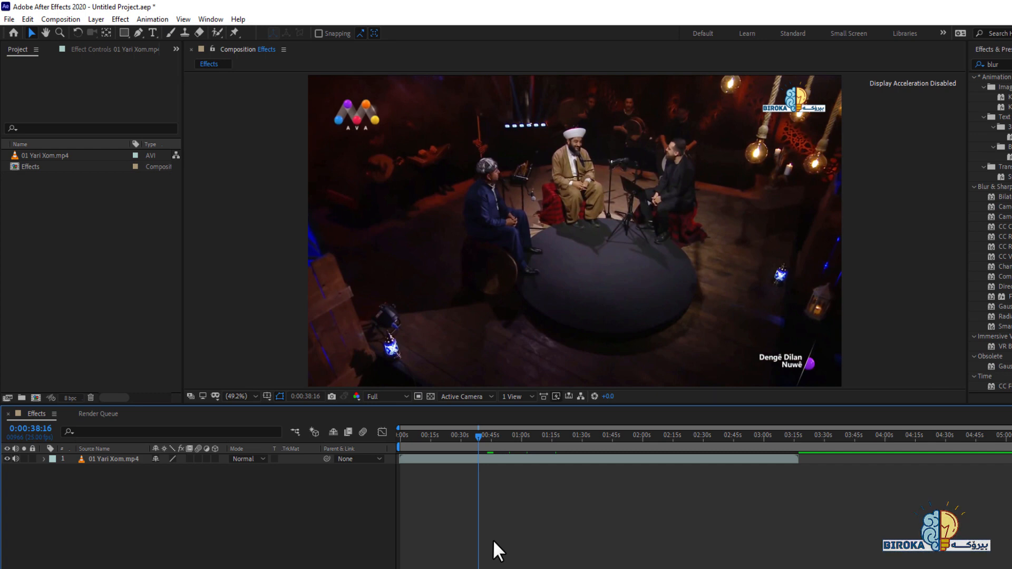
left_click(460, 463)
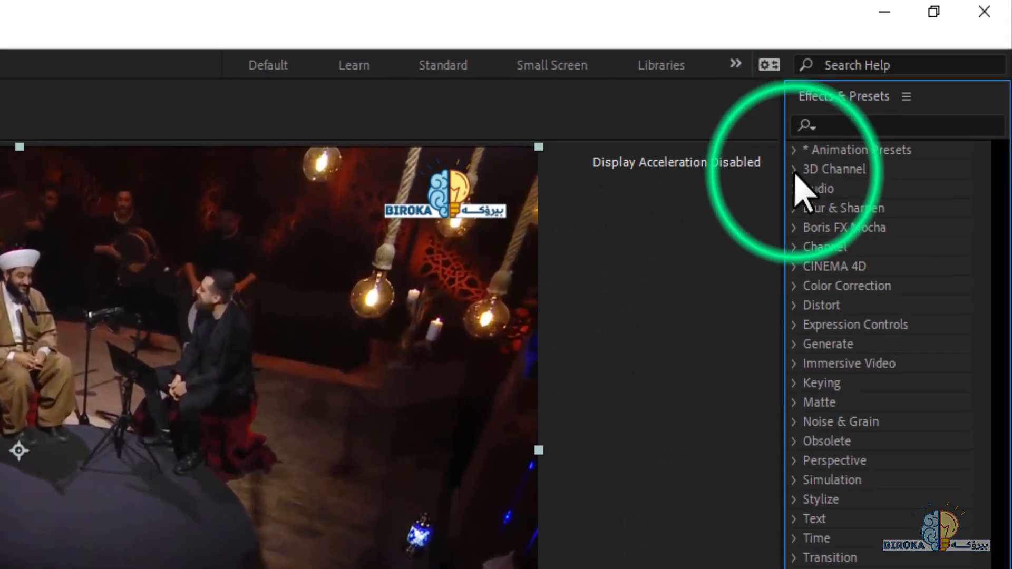
left_click(912, 82)
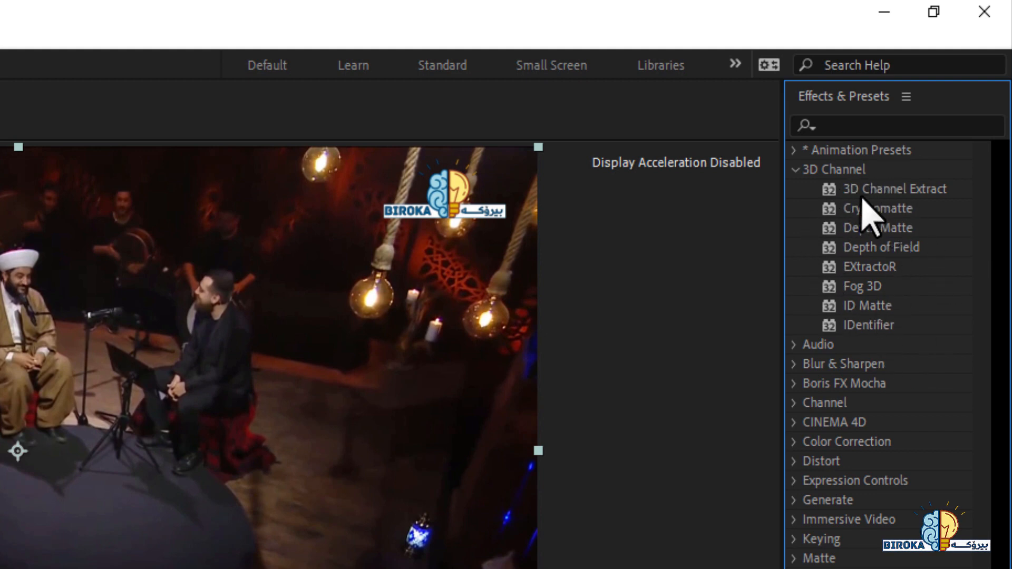
left_click(794, 345)
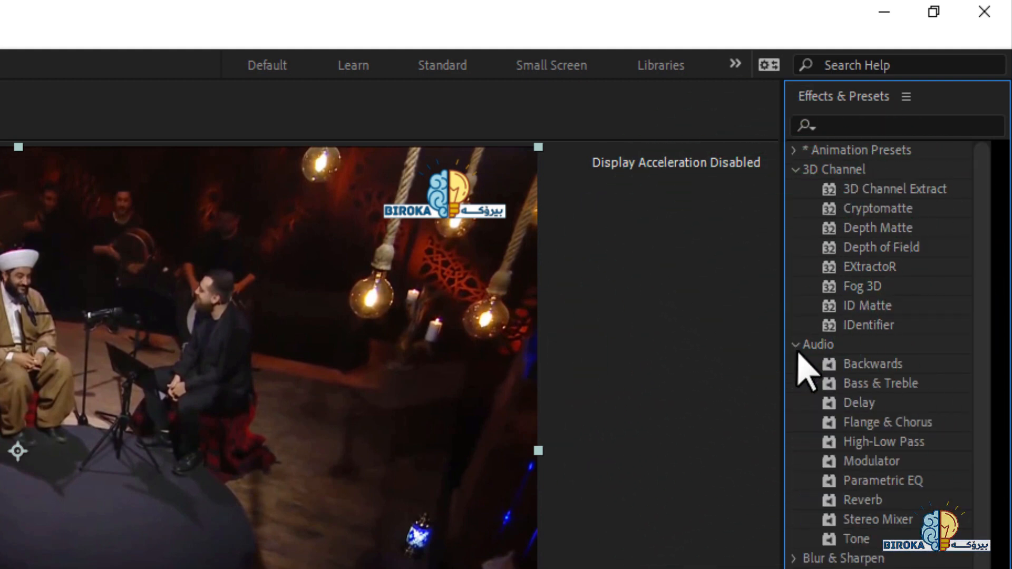
left_click(795, 344)
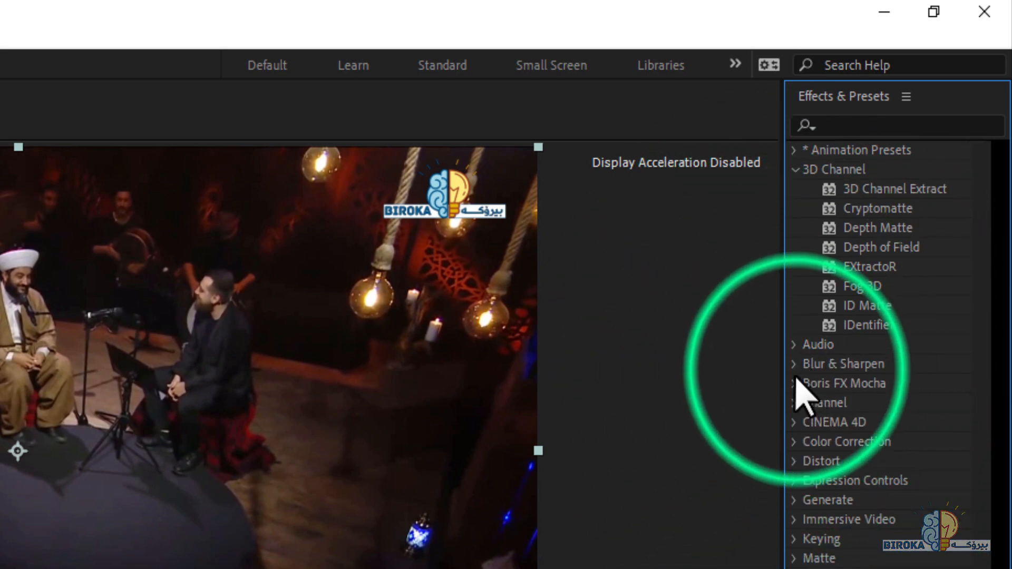
left_click(796, 369)
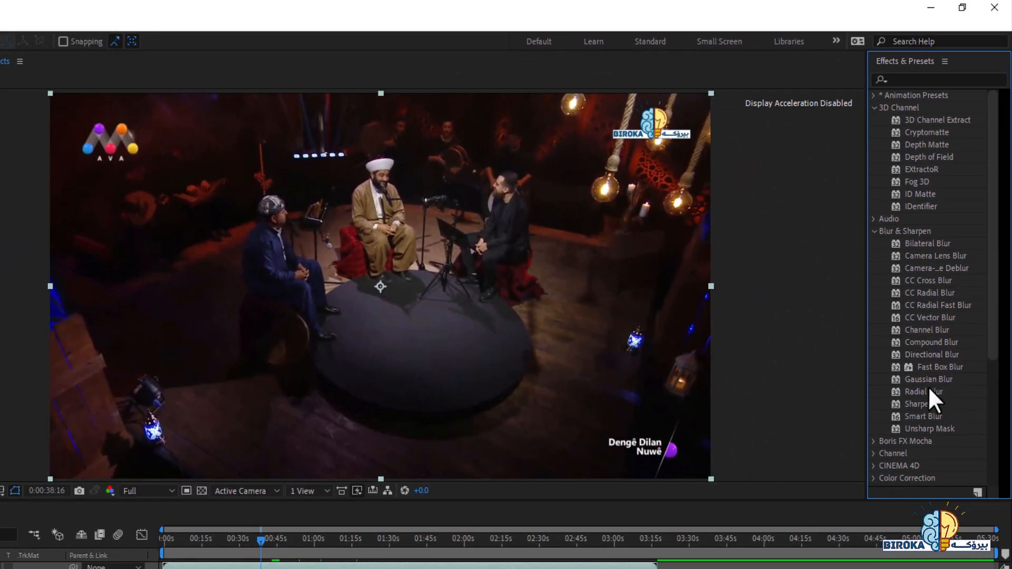
Highlight Fast Box Blur among the blur effects and expand the Boris FX Mocha and Channel categories to examine their effects
left_click_drag(979, 359, 991, 388)
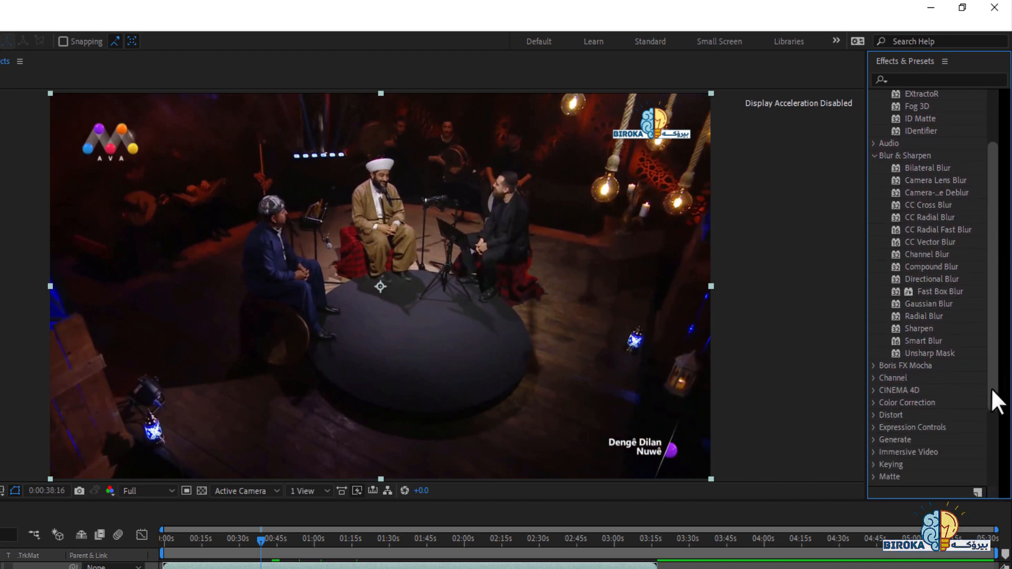
left_click(903, 293)
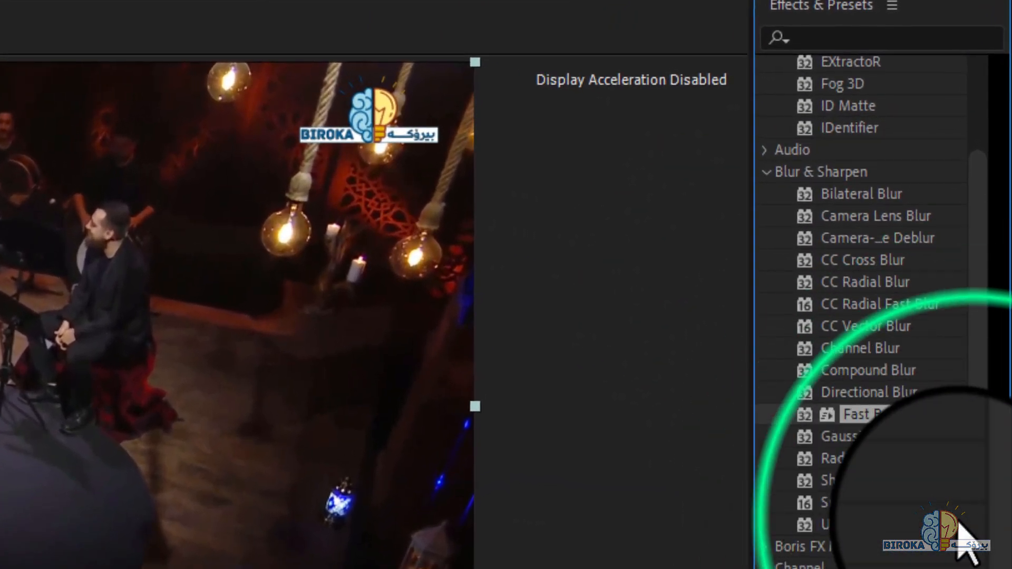
scroll(971, 537, "down", 3)
scroll(971, 538, "up", 2)
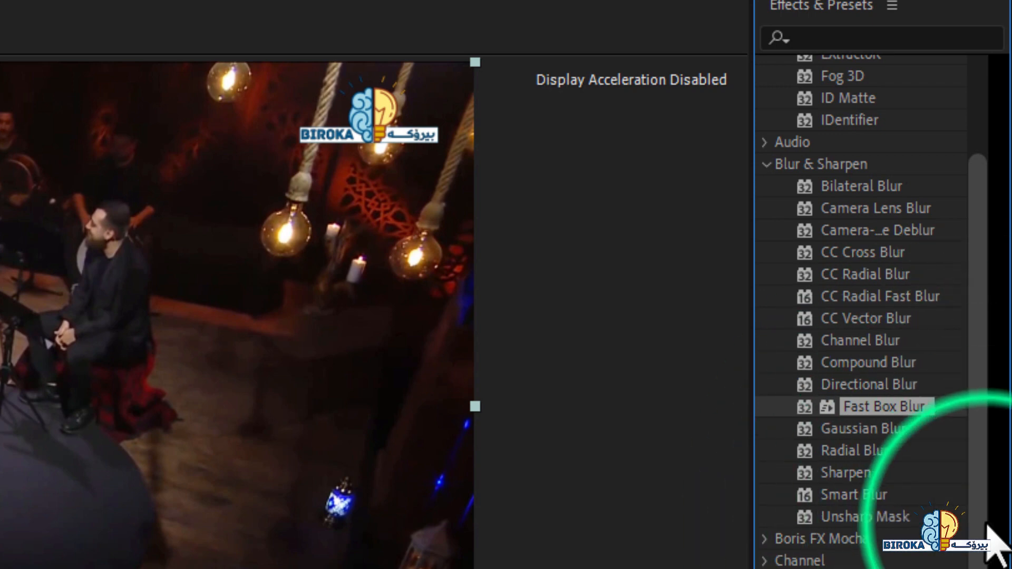
scroll(917, 501, "down", 1)
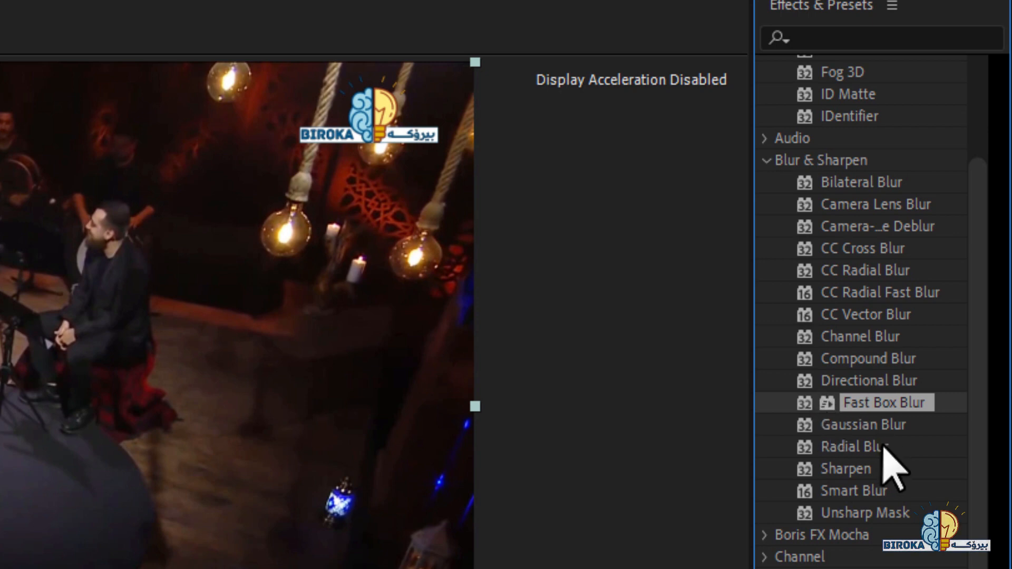
left_click_drag(992, 428, 975, 555)
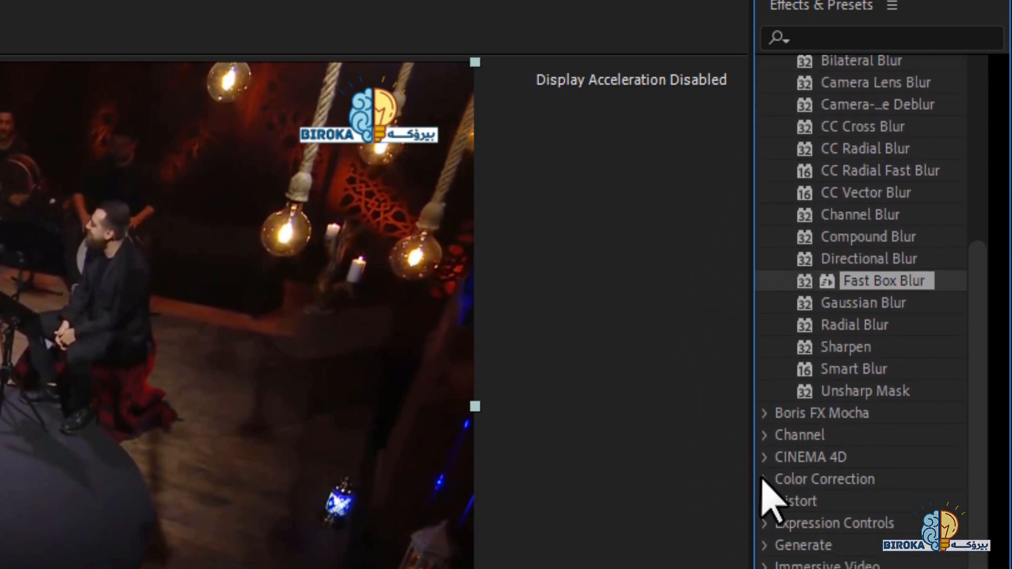
left_click(766, 419)
left_click(771, 457)
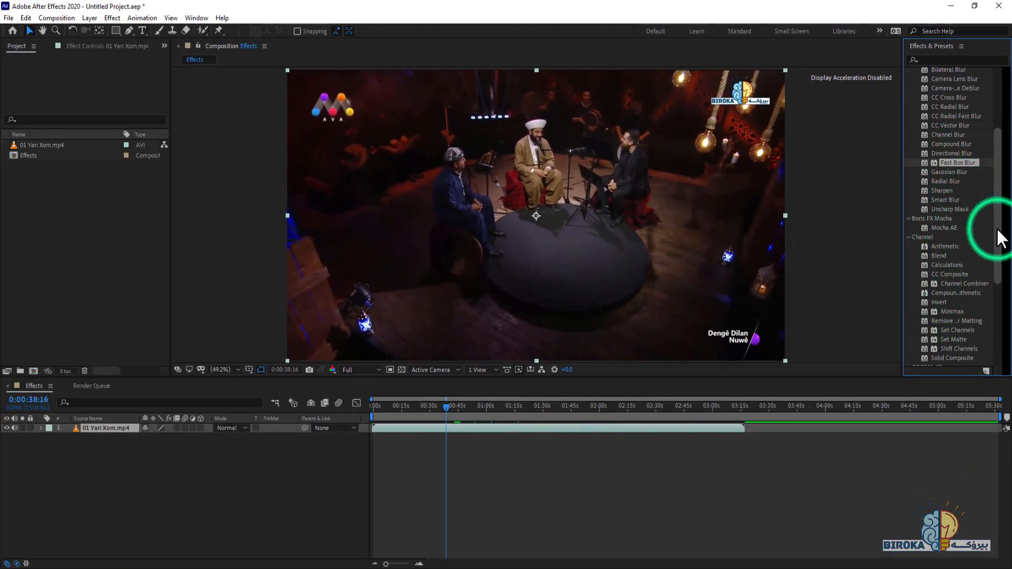
Collapse every expanded effect category, including 3D Channel, Audio, Blur & Sharpen, Boris FX Mocha and Channel
left_click_drag(997, 229, 995, 149)
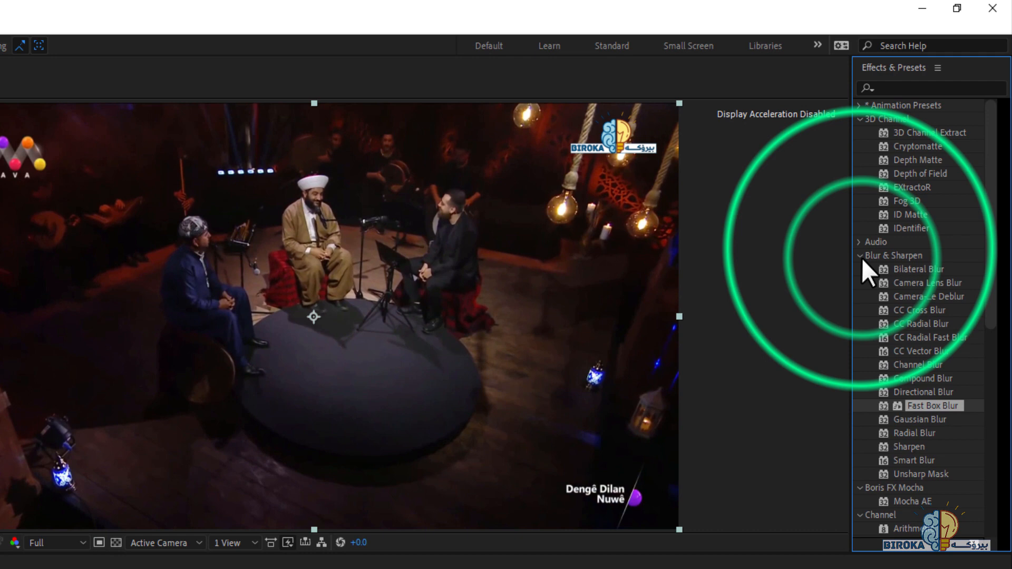
left_click(908, 173)
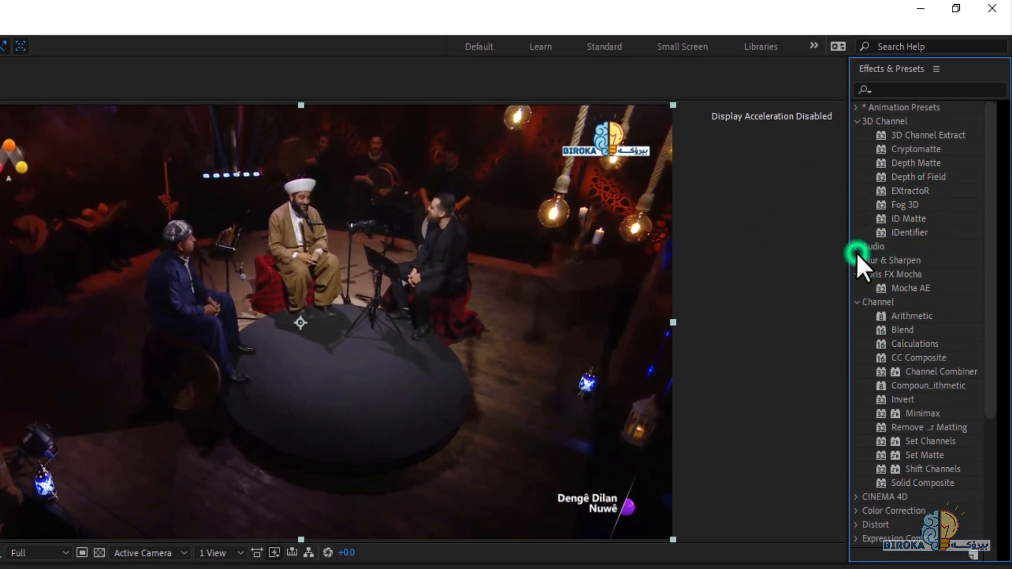
left_click(857, 252)
left_click(857, 125)
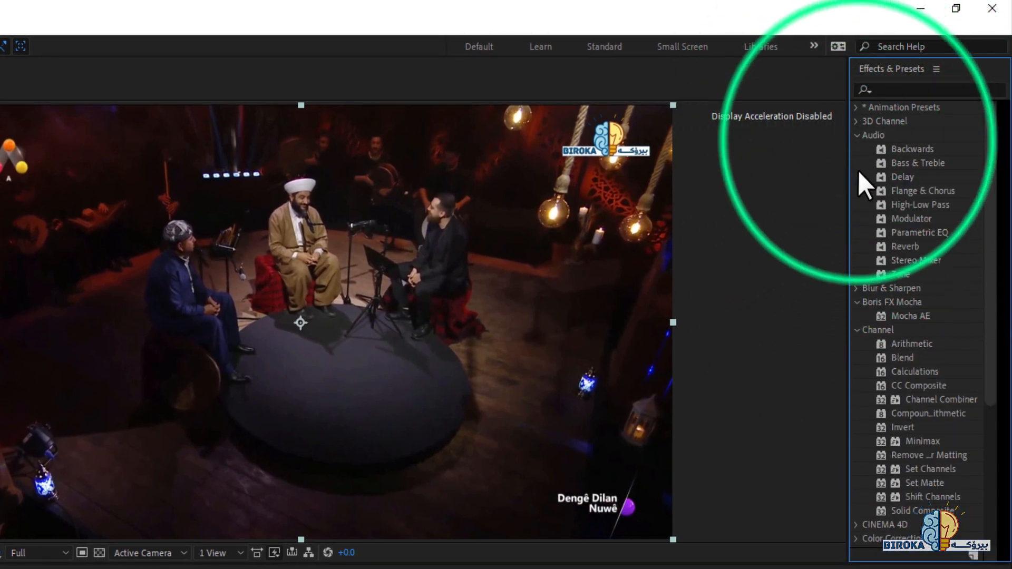
left_click(856, 135)
left_click(857, 191)
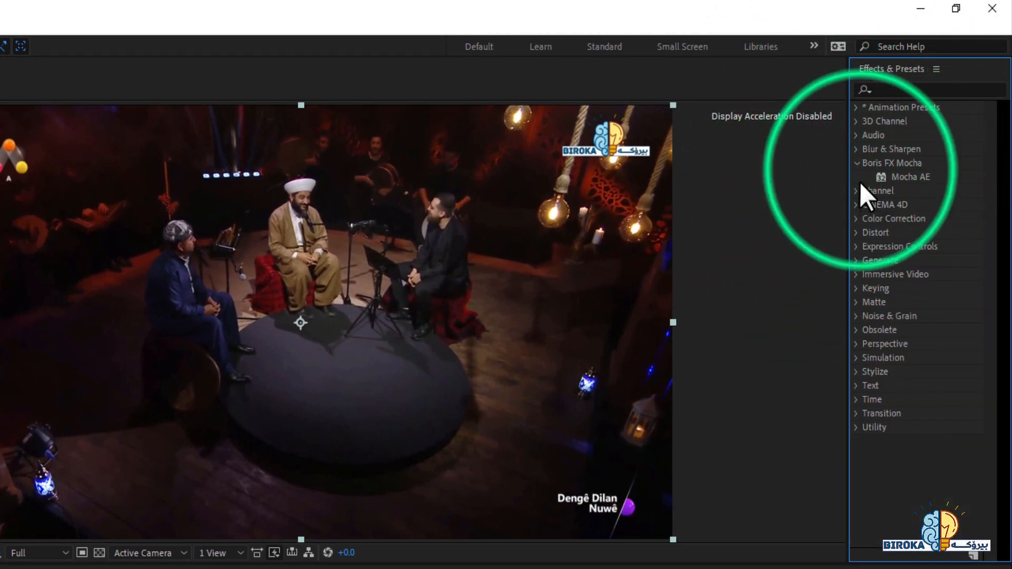
left_click(858, 167)
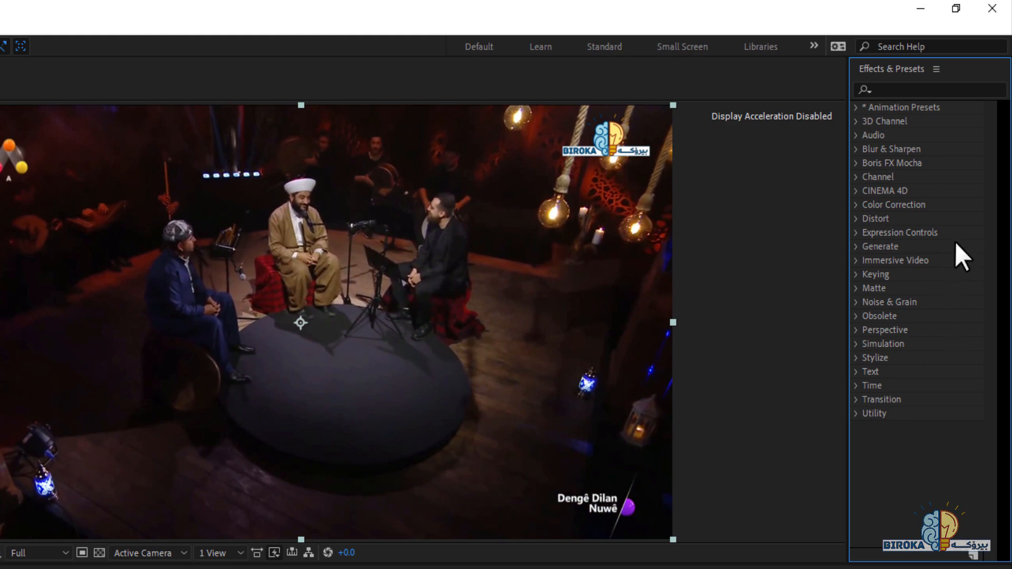
Search the effects and presets for "black"
left_click(898, 90)
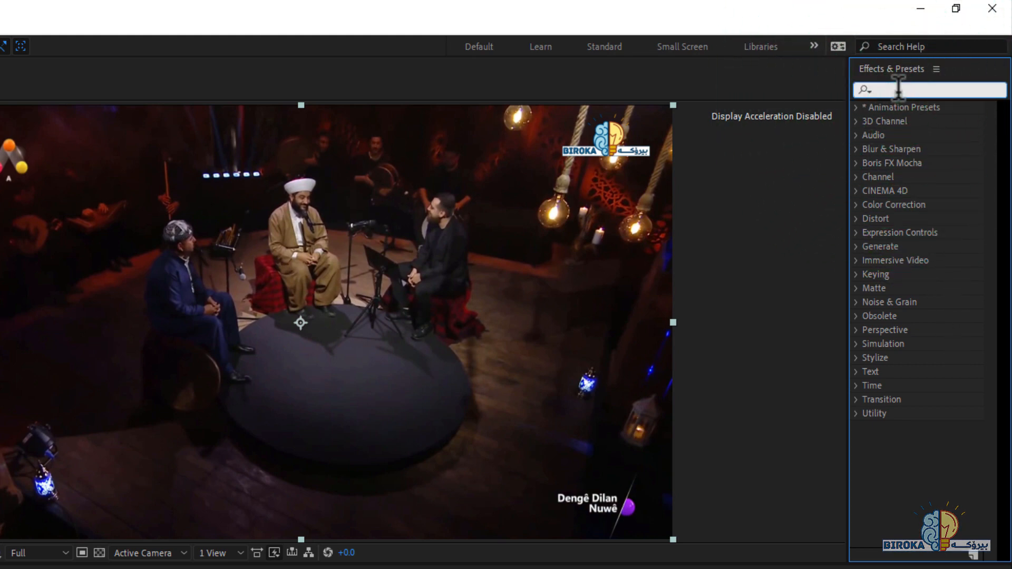
type("blav")
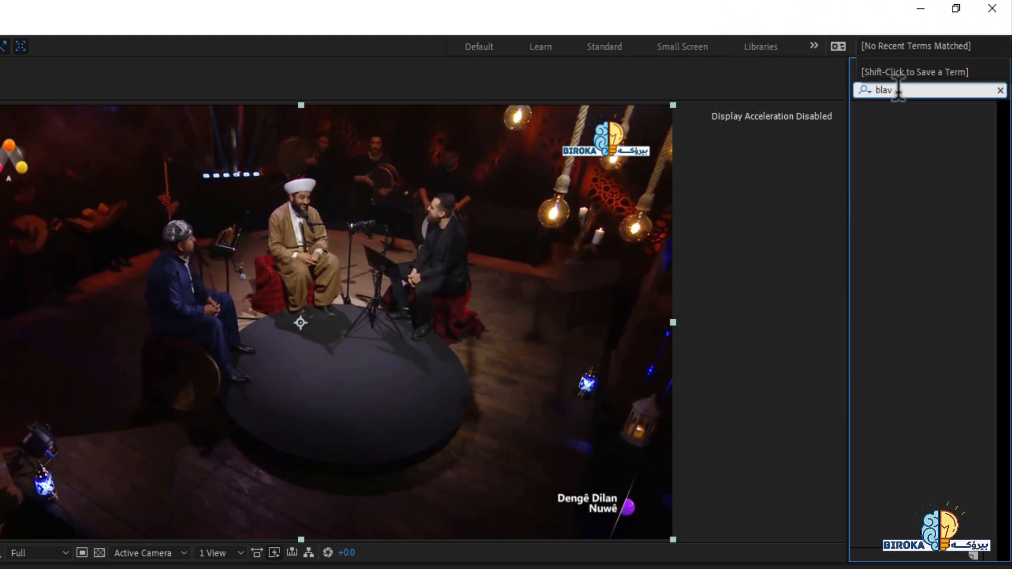
key("BackSpace")
type("c")
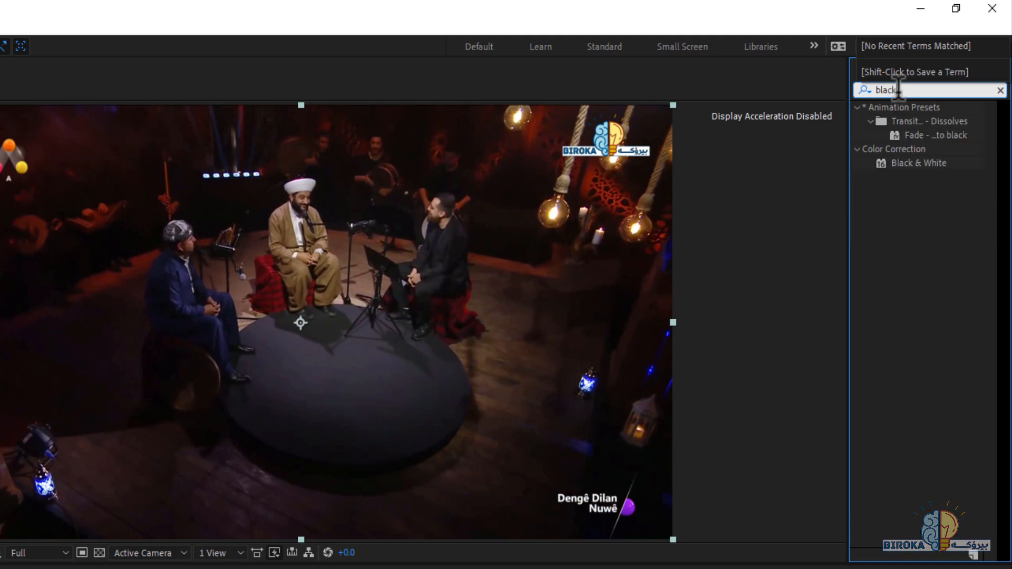
type("k")
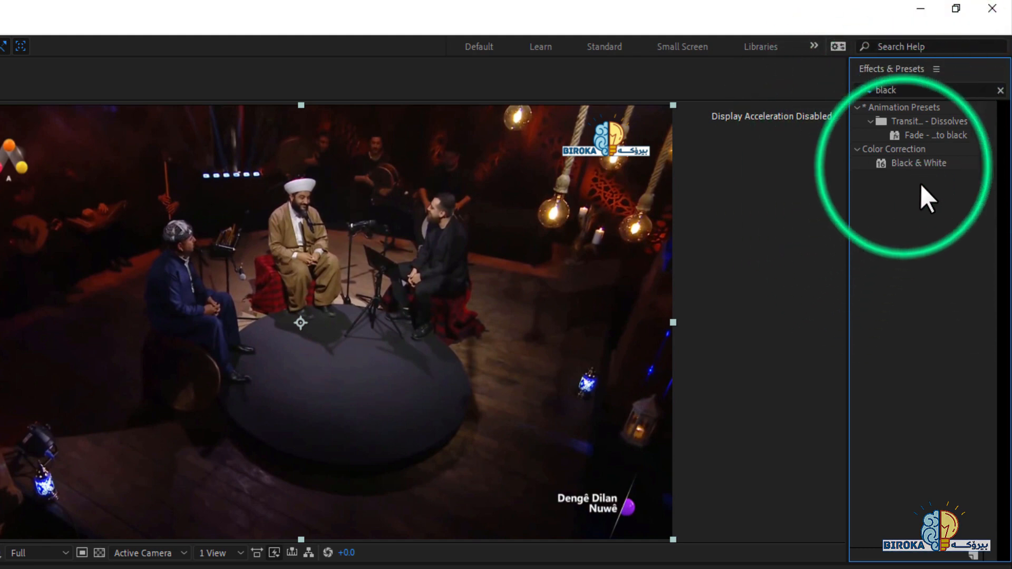
Apply the Black & White color correction effect to the 01 Yari Xom.mp4 layer in the timeline
left_click(903, 164)
left_click(794, 417)
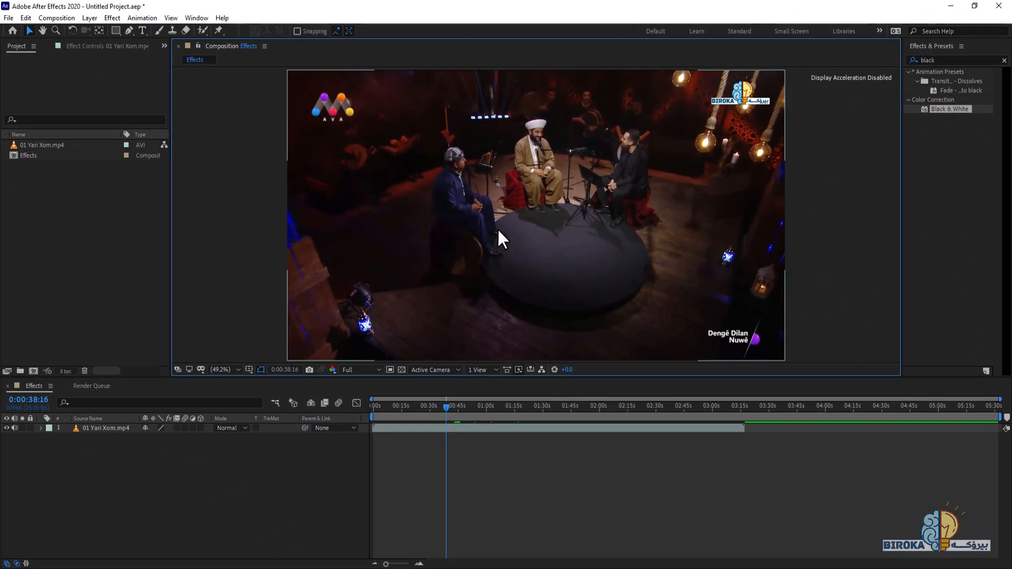
left_click(937, 125)
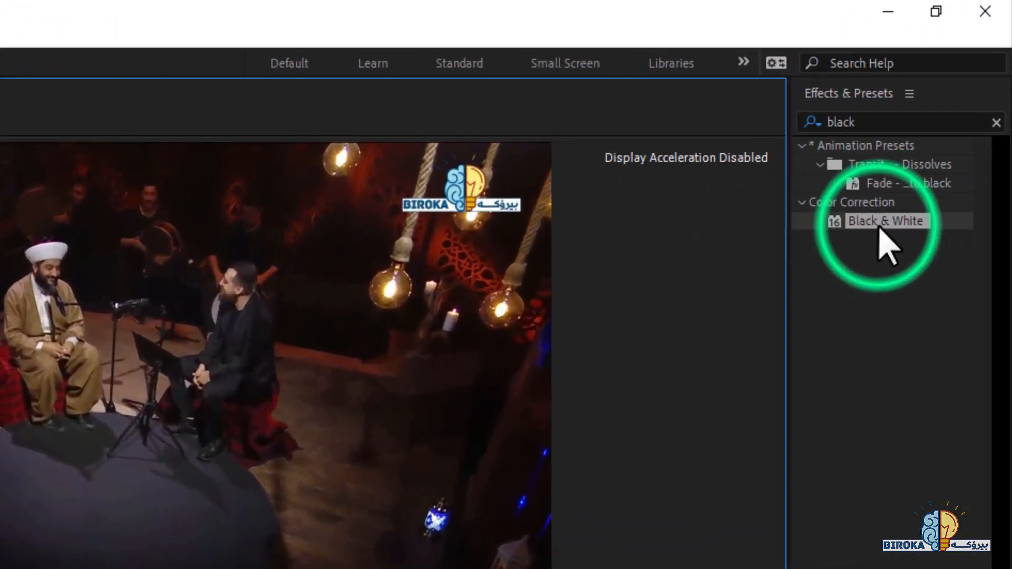
left_click_drag(878, 227, 243, 337)
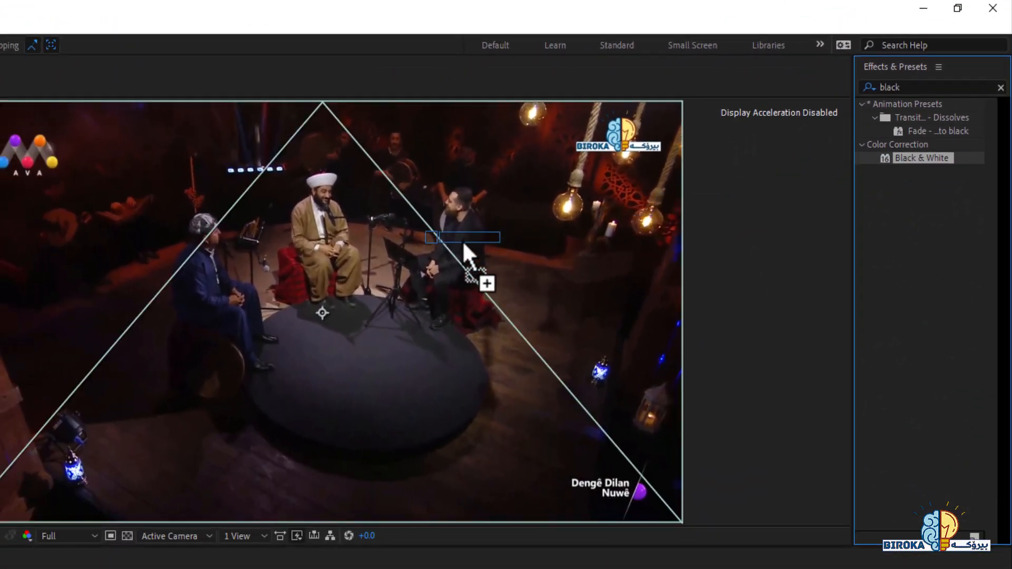
left_click_drag(463, 243, 210, 568)
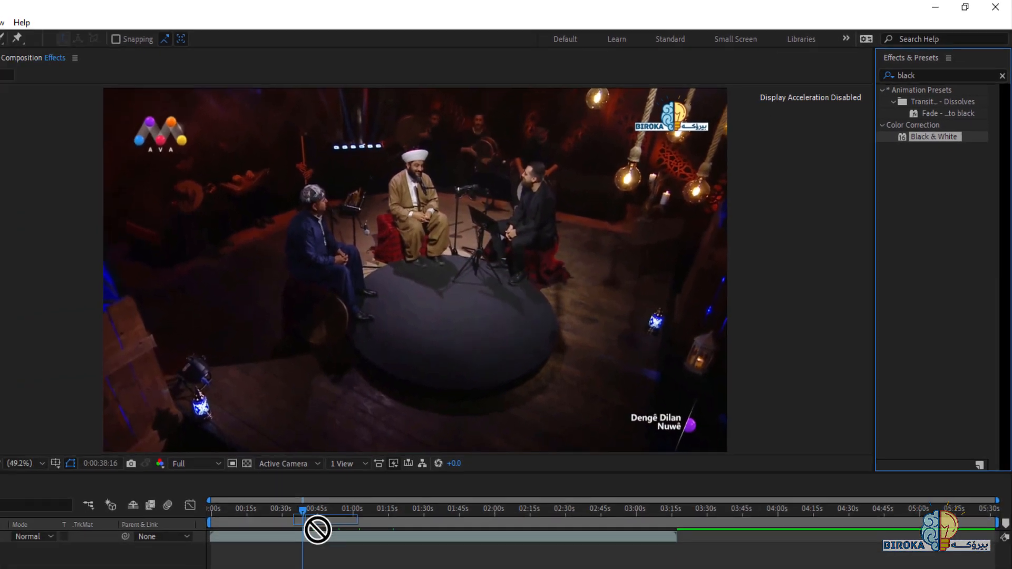
left_click_drag(317, 529, 412, 397)
left_click_drag(535, 320, 718, 167)
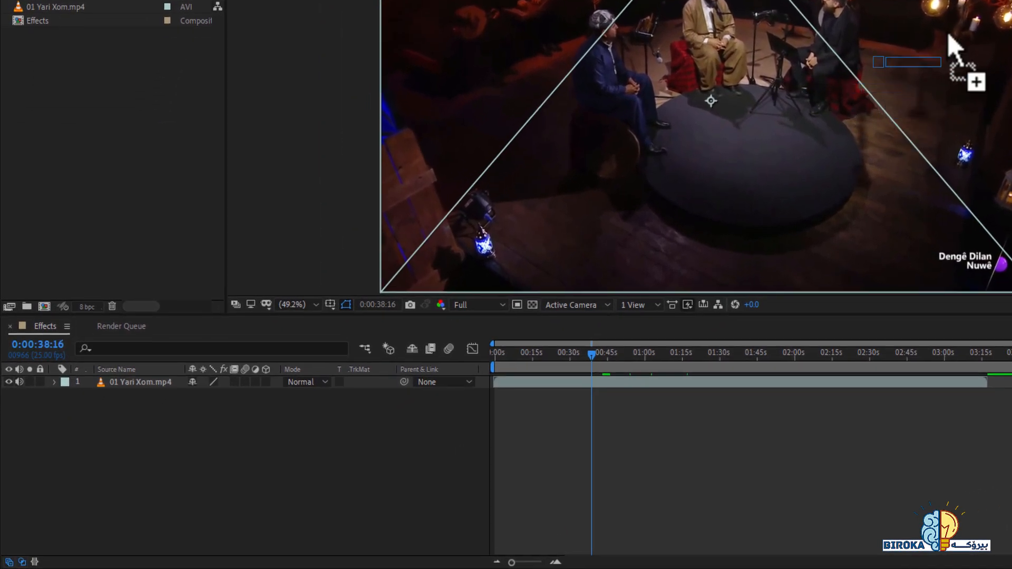
left_click_drag(948, 36, 739, 437)
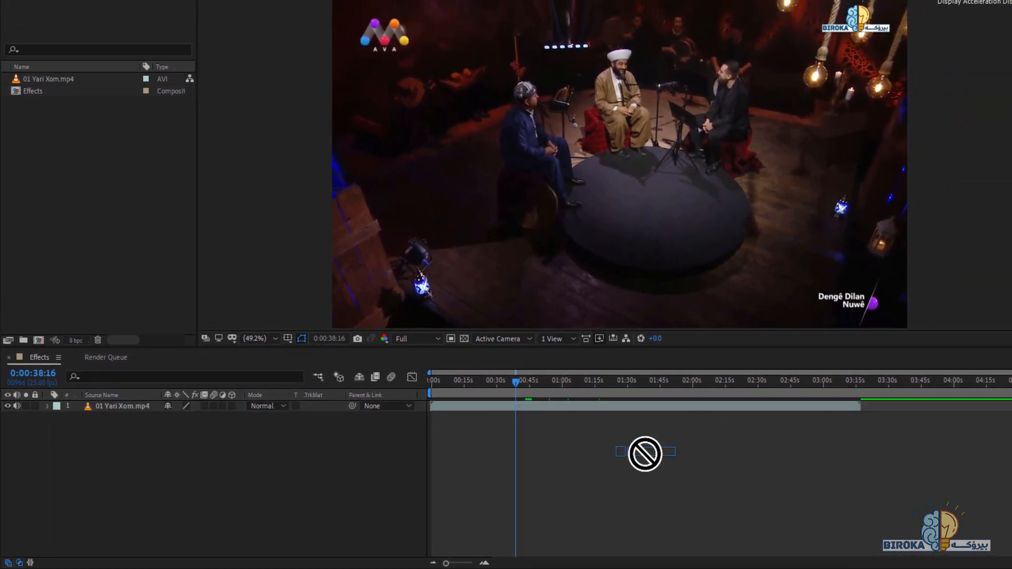
left_click_drag(645, 454, 88, 407)
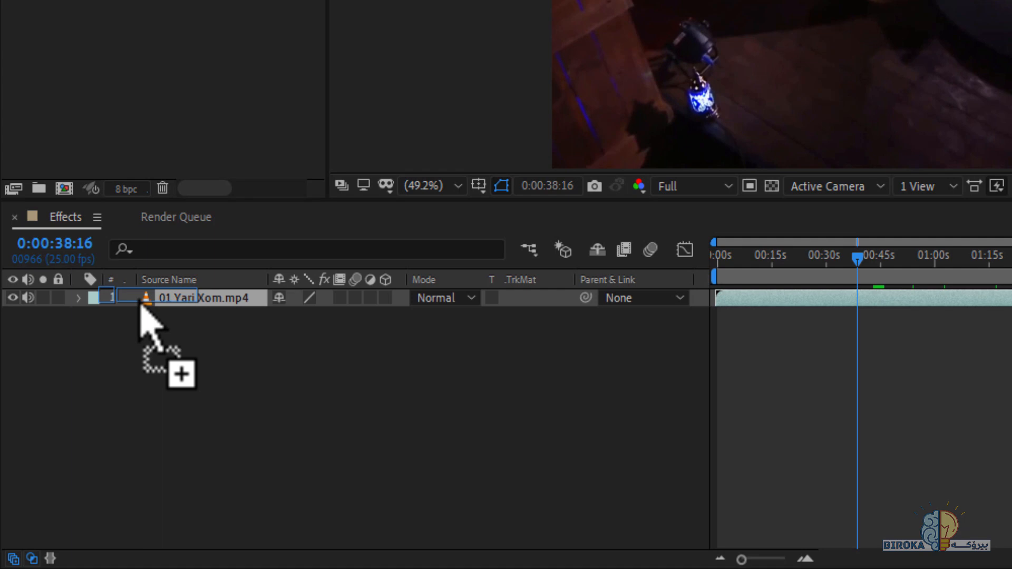
left_click_drag(140, 303, 851, 321)
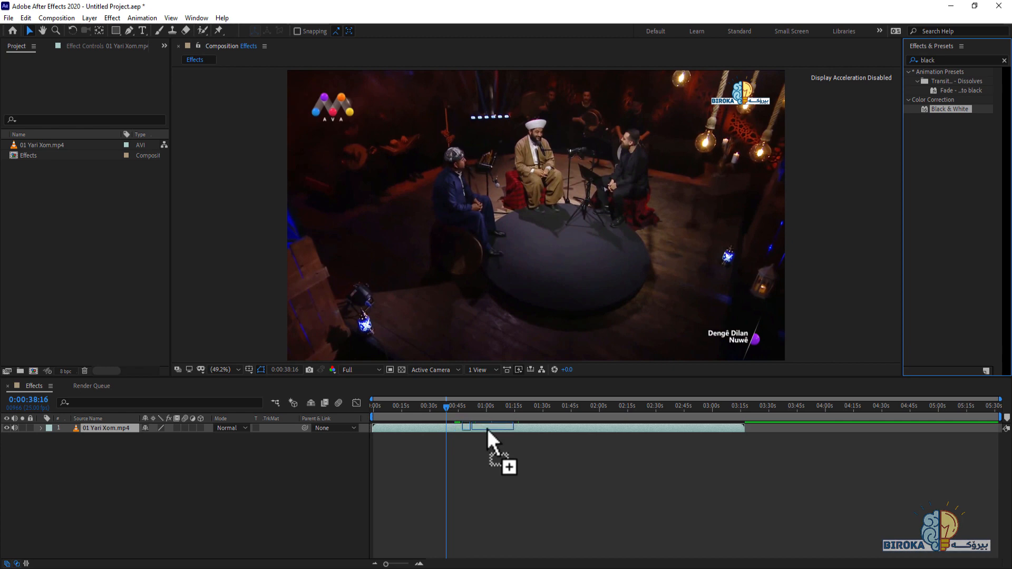
left_click_drag(487, 429, 485, 428)
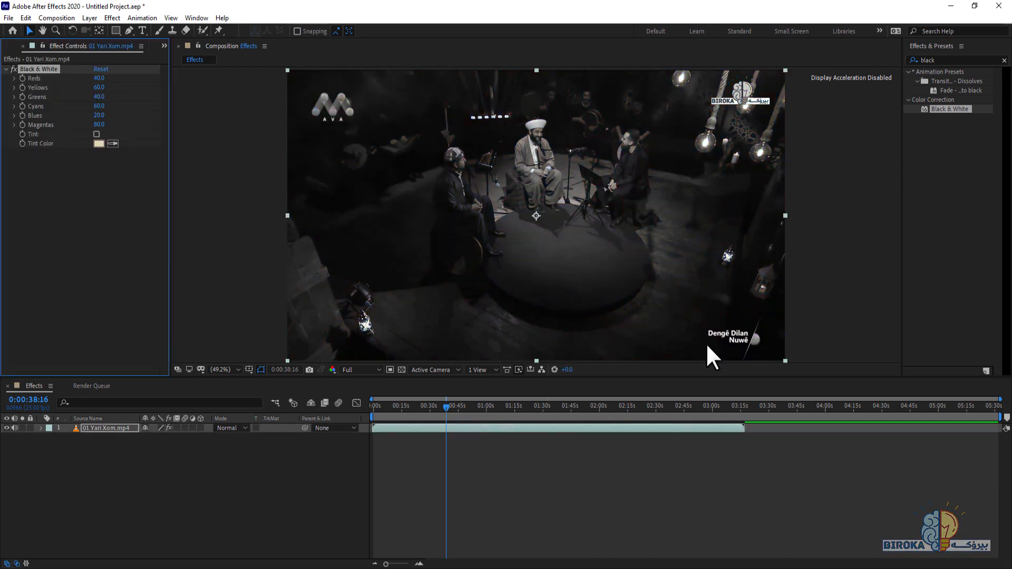
Undo applying the Black & White effect to the 01 Yari Xom.mp4 layer
left_click(472, 431)
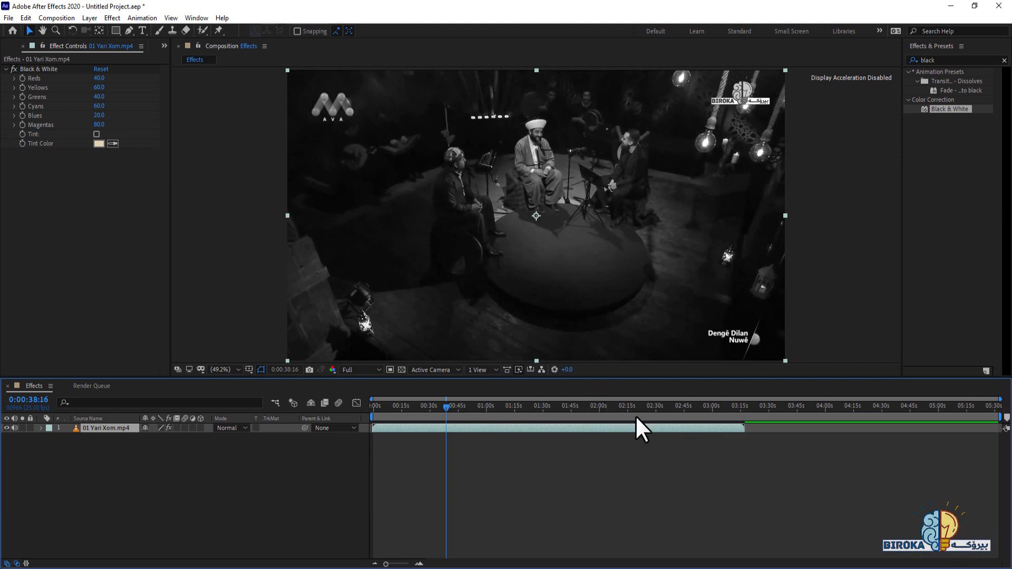
key("ctrl+z")
left_click(954, 156)
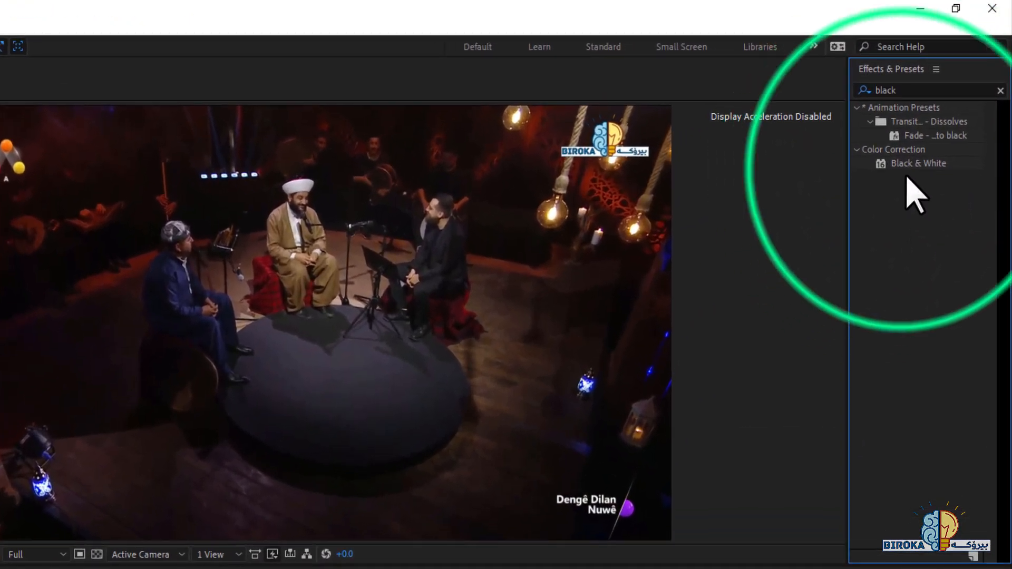
Apply the Black & White effect to the selected 01 Yari Xom.mp4 layer
left_click(912, 164)
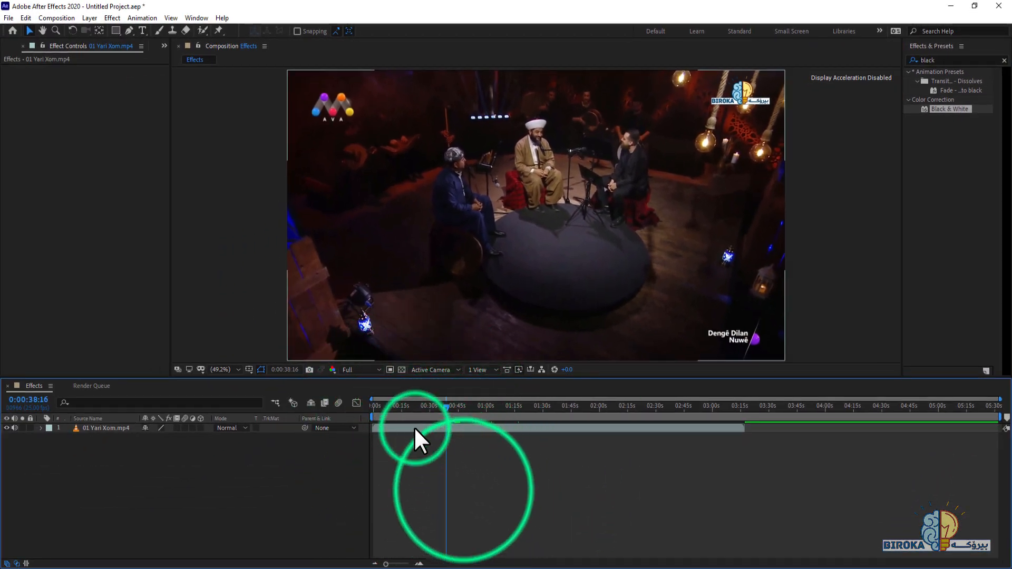
left_click(413, 426)
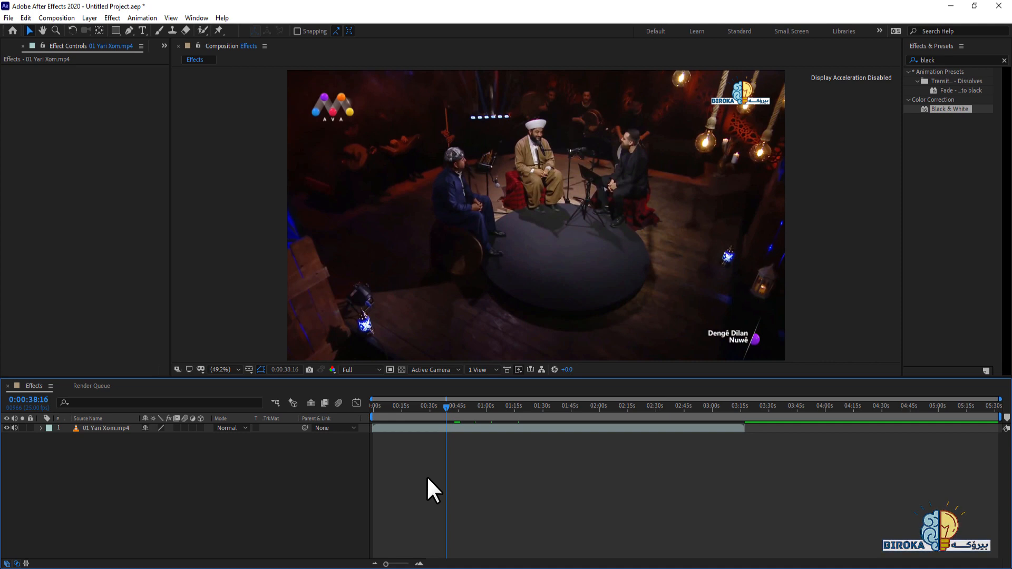
left_click(503, 430)
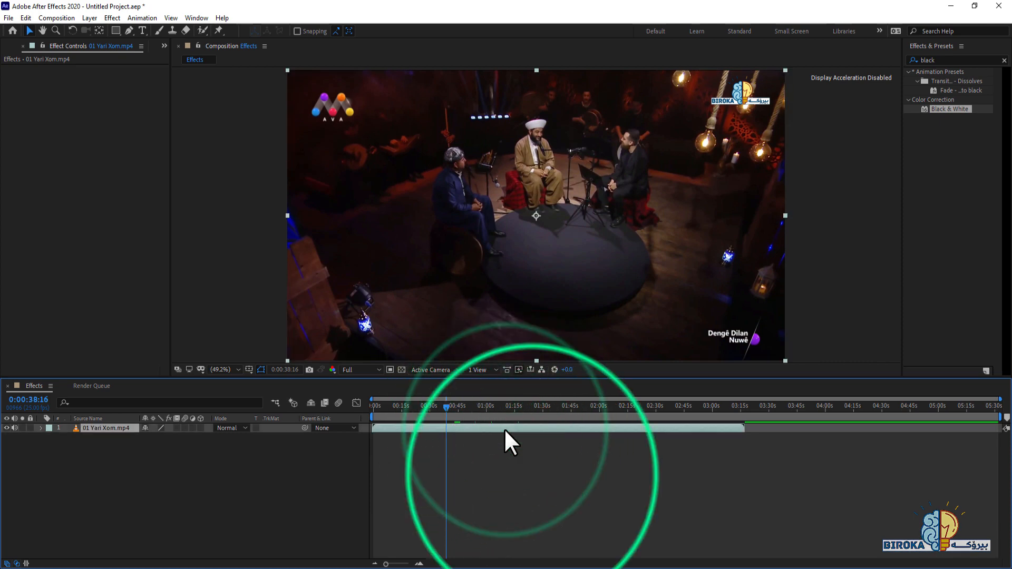
left_click(532, 475)
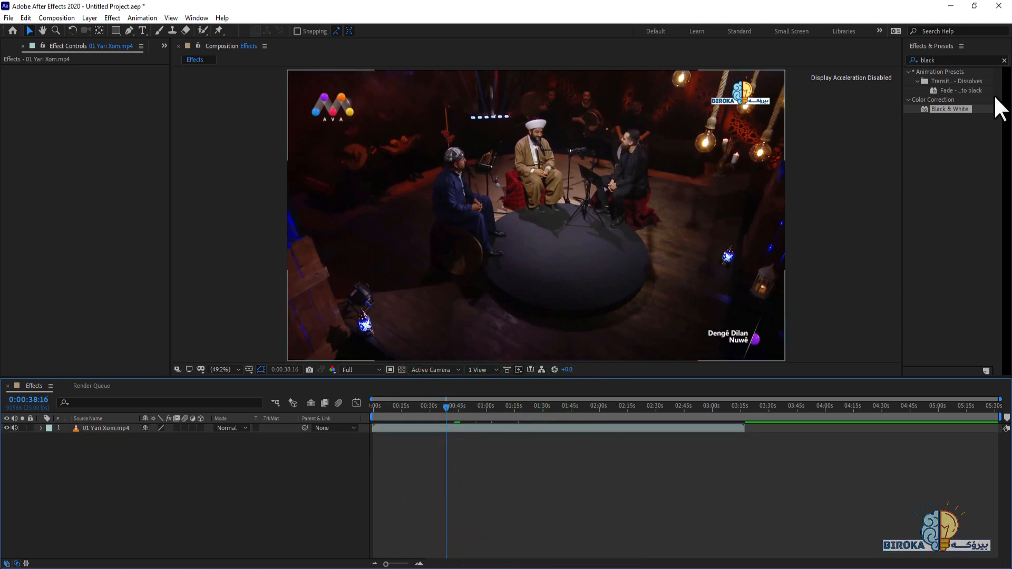
left_click(566, 487)
left_click(424, 429)
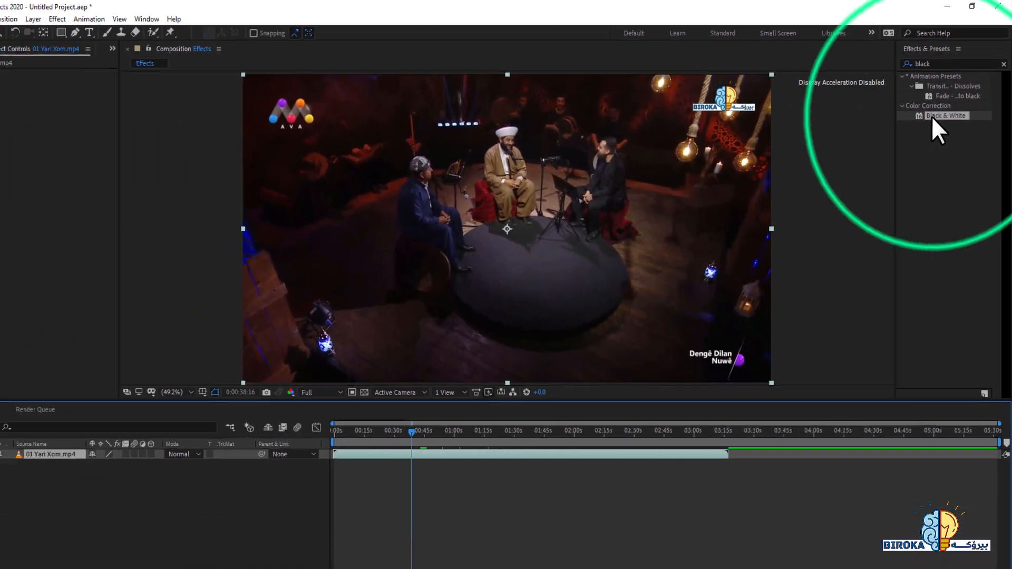
left_click(896, 172)
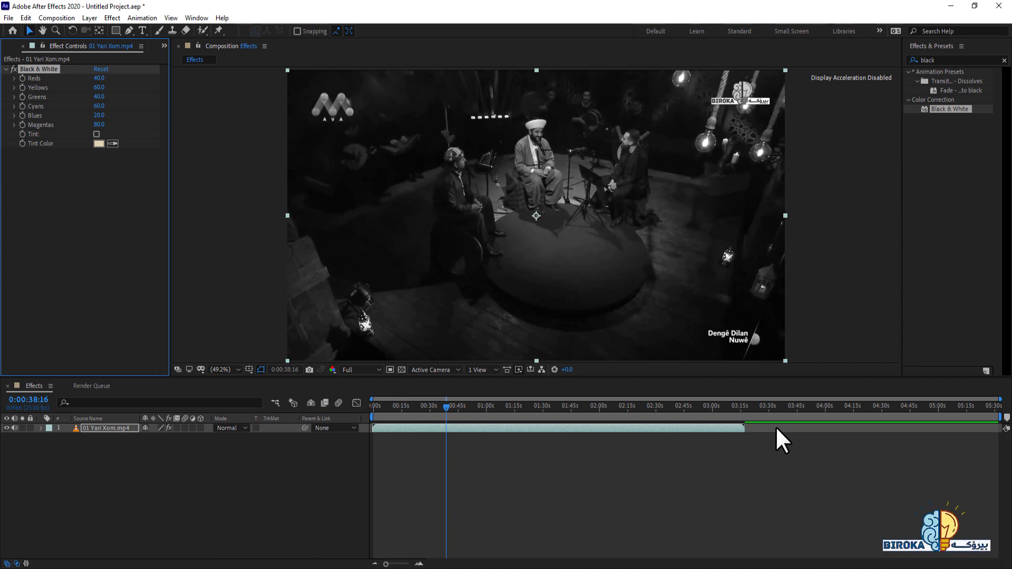
Delete the Black & White effect from the layer and reapply it directly onto the video in the composition preview
key("Delete")
left_click_drag(943, 109, 548, 163)
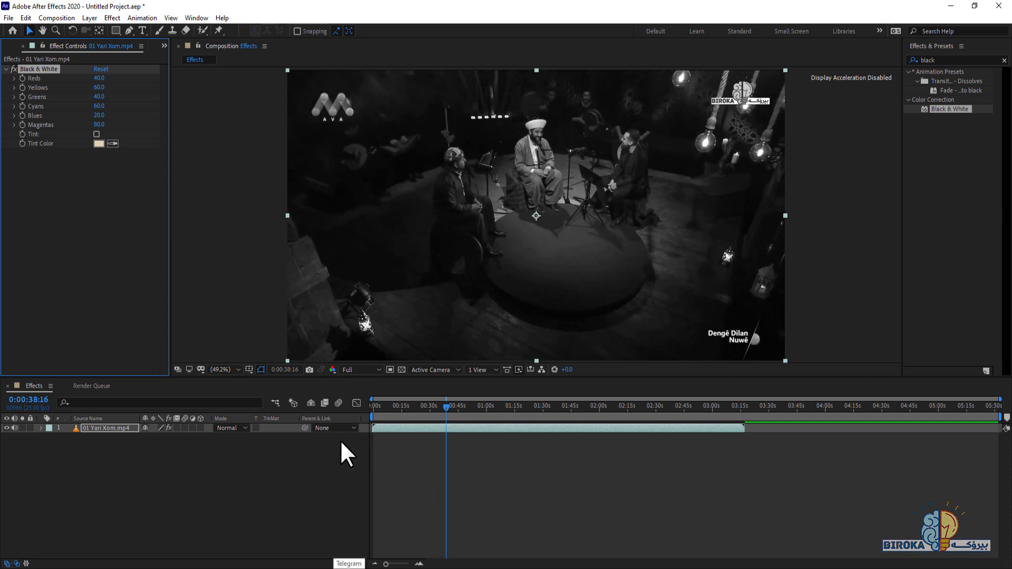
Select the 01 Yari Xom.mp4 layer, switch from its effect controls to the project items, and return to the effect controls
left_click(451, 477)
left_click(450, 427)
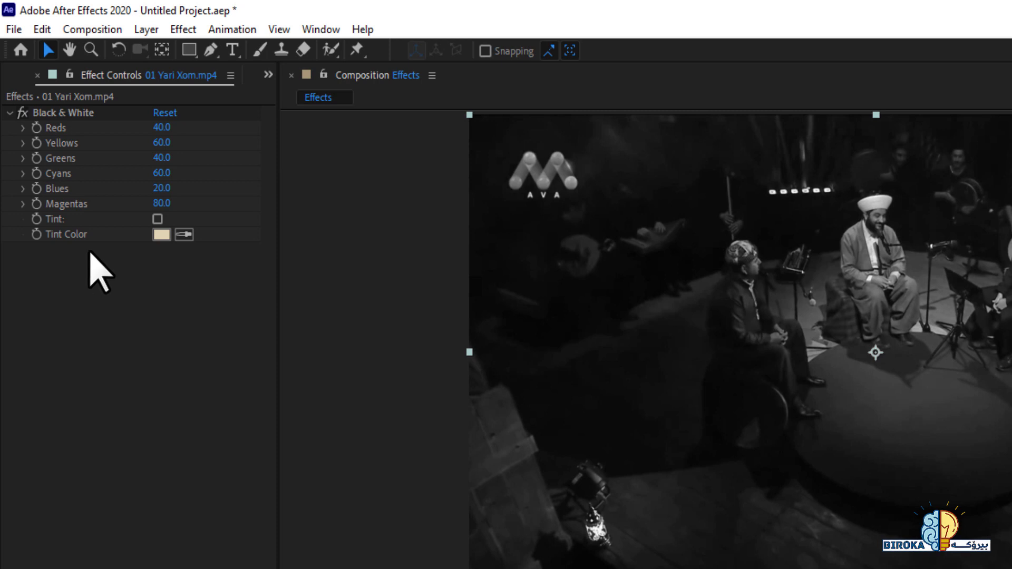
left_click(100, 294)
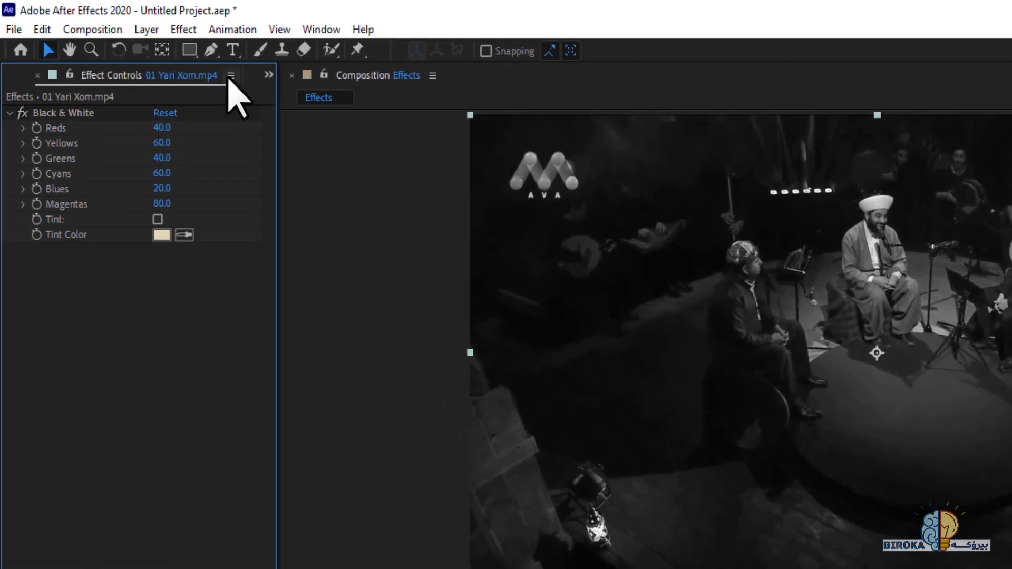
left_click(268, 76)
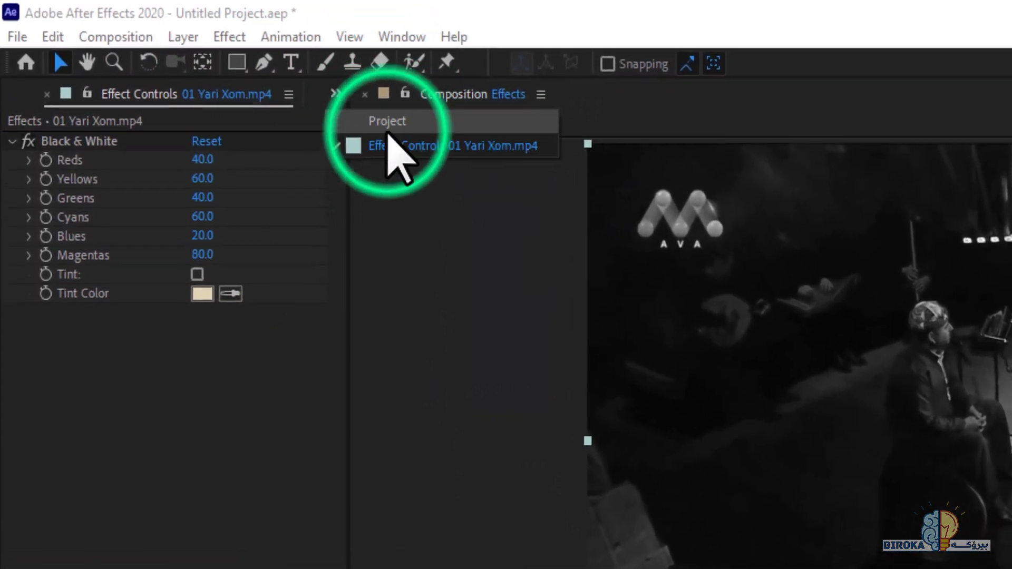
left_click(311, 98)
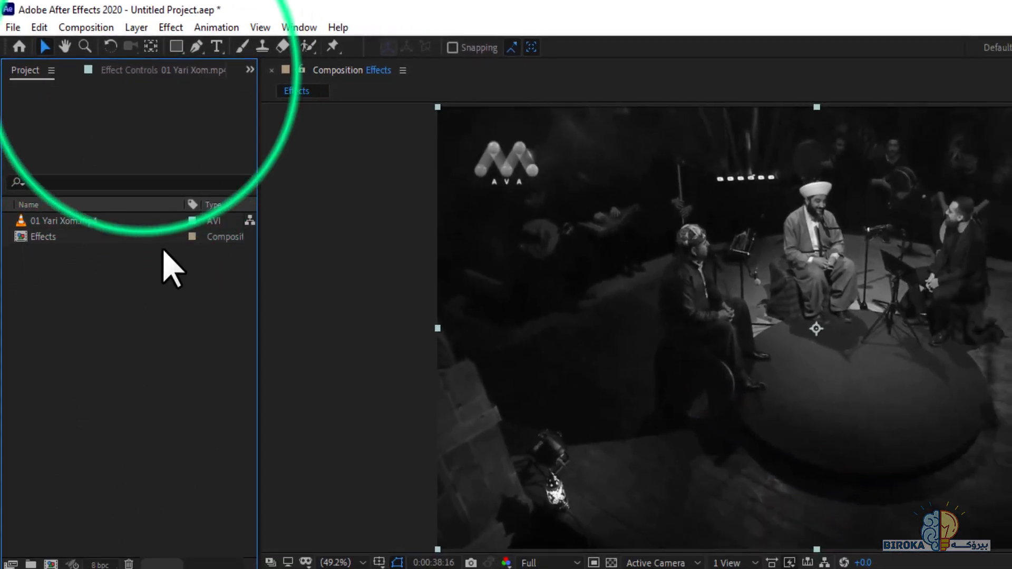
left_click(191, 95)
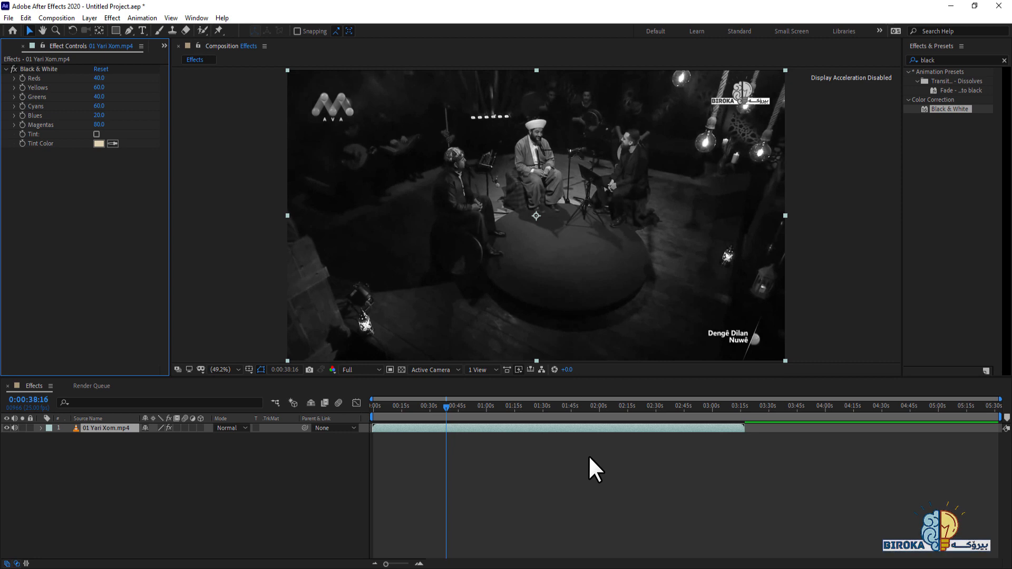
Try Reds at 96 and Yellows at 300 in the Black & White effect, and reset the effect to its defaults
left_click(486, 423)
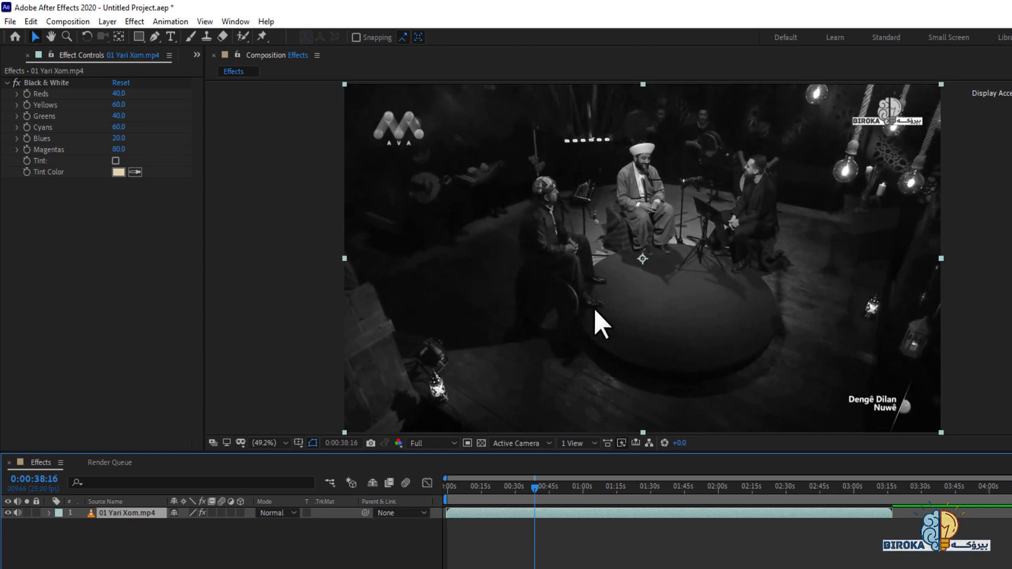
left_click_drag(120, 94, 289, 130)
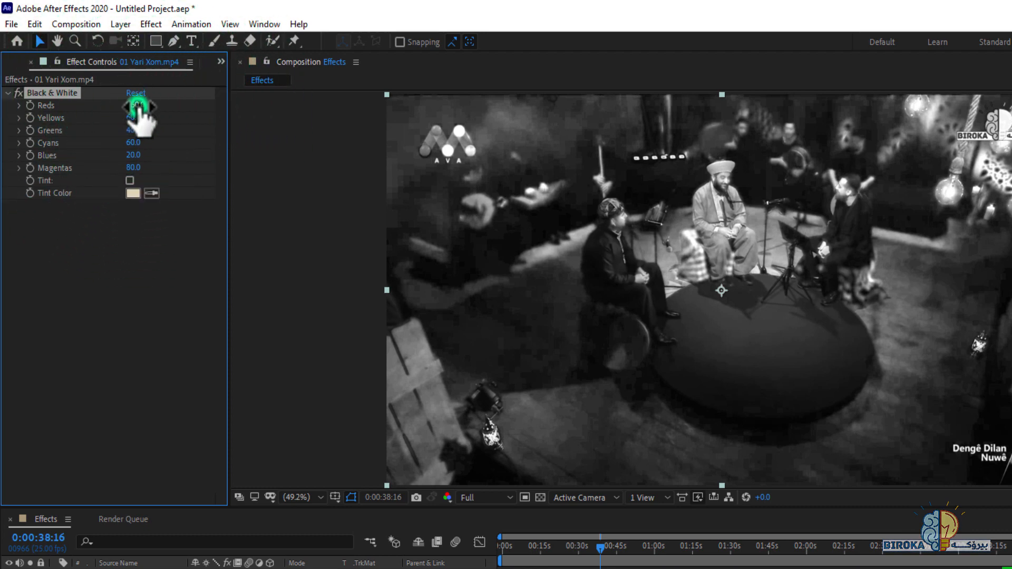
left_click_drag(135, 106, 271, 124)
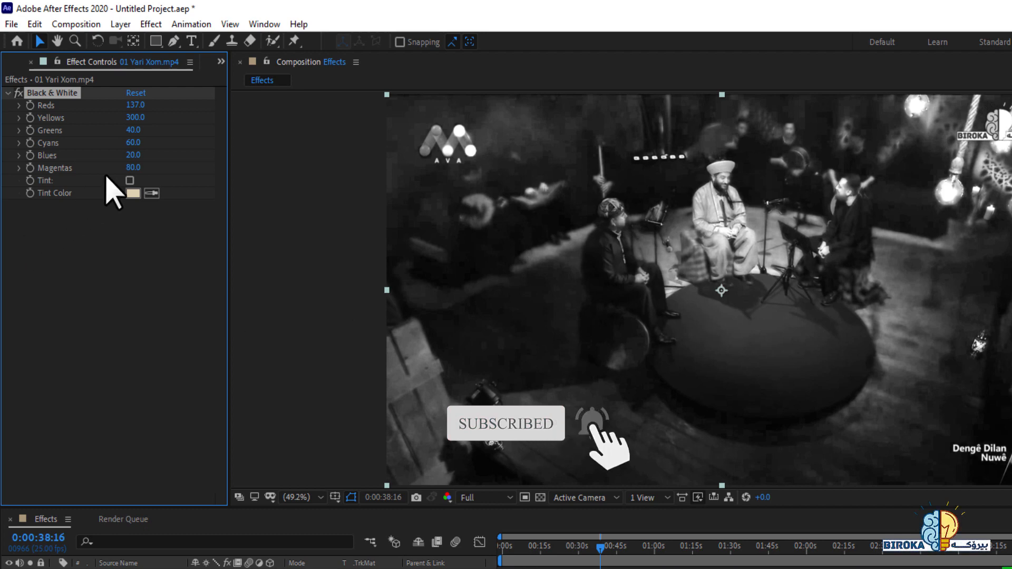
left_click_drag(135, 105, 153, 151)
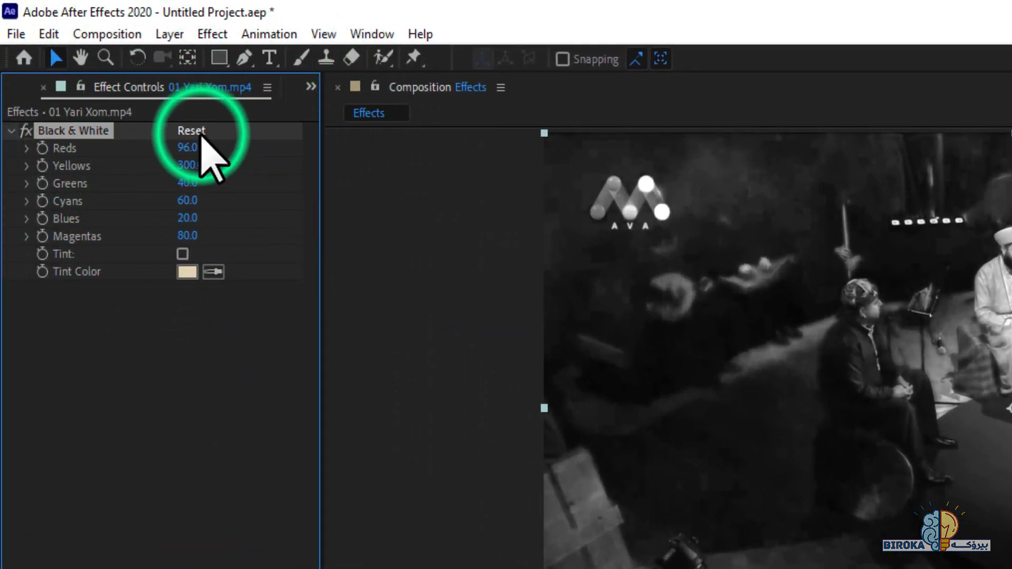
left_click(191, 131)
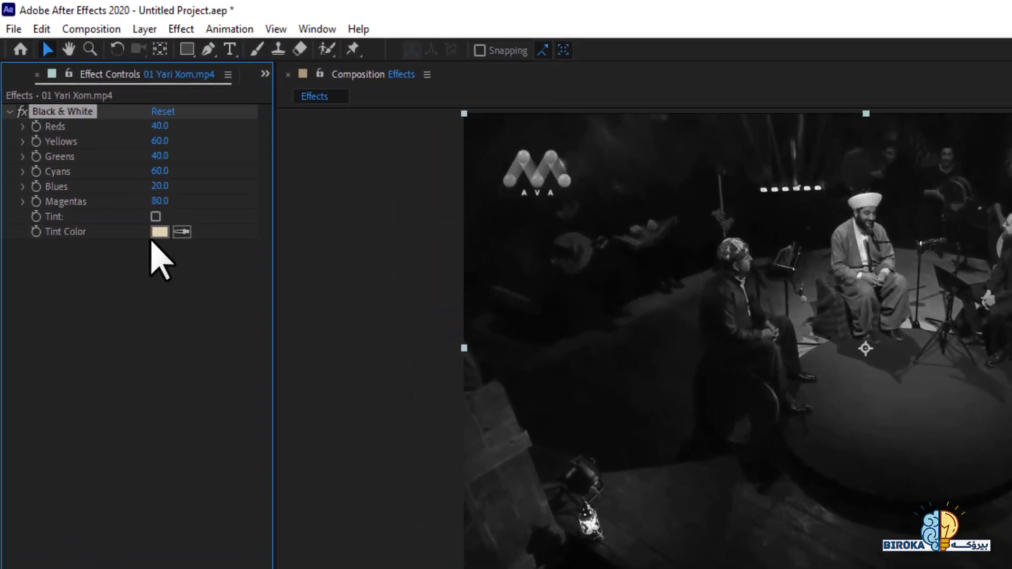
Enable Tint in the Black & White effect and set the tint color to yellow, FFE400
left_click(155, 217)
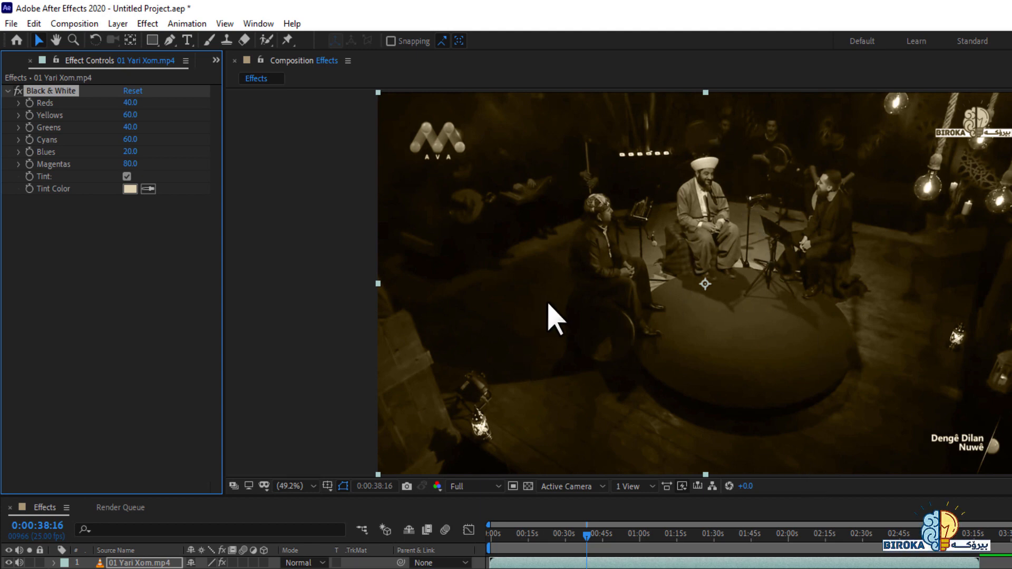
left_click(129, 190)
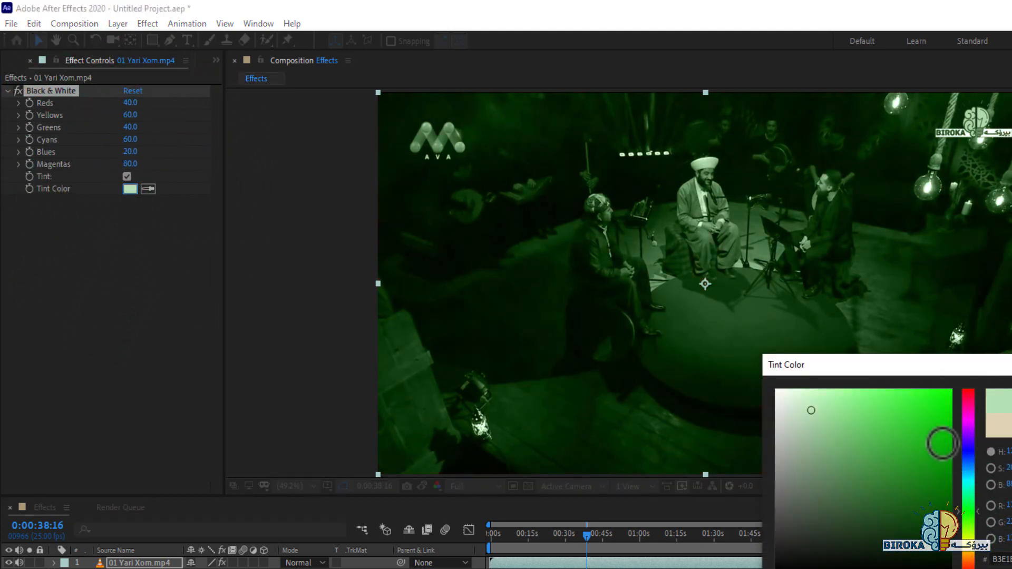
left_click_drag(971, 467, 968, 399)
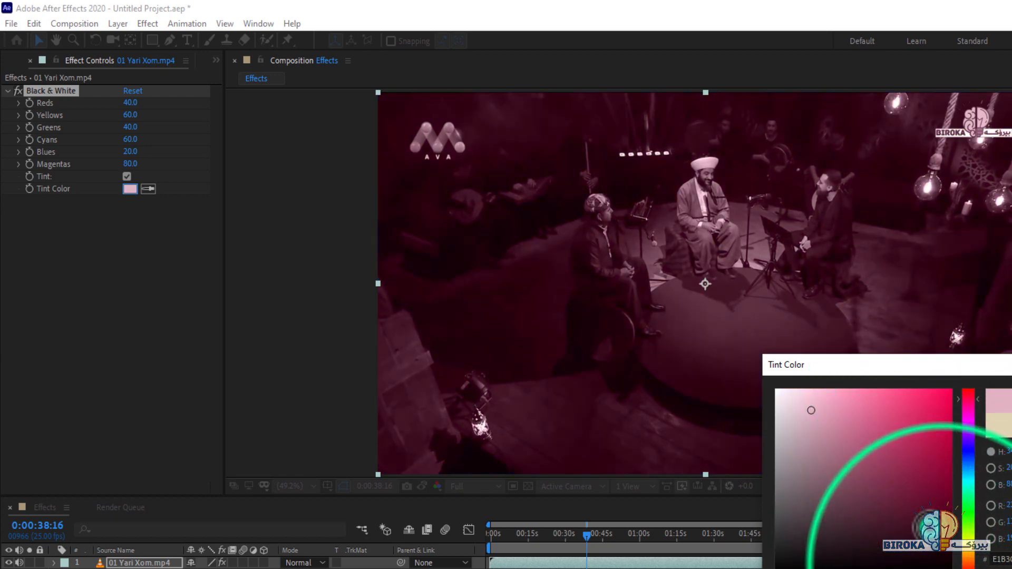
mouse_move(944, 527)
left_mouse_down()
mouse_move(783, 568)
mouse_move(831, 469)
mouse_move(923, 425)
mouse_move(914, 507)
left_mouse_up()
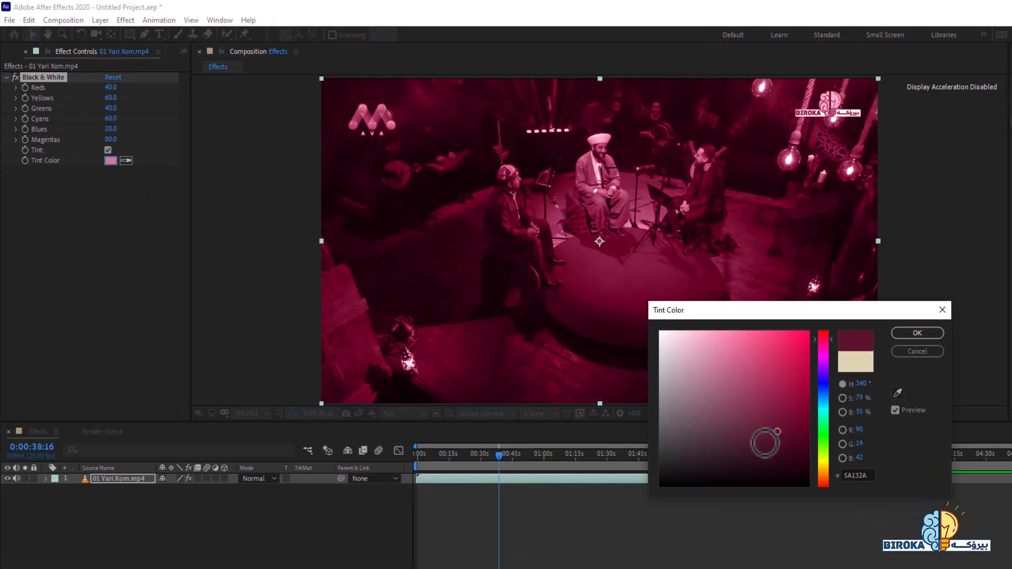
mouse_move(777, 432)
left_mouse_down()
mouse_move(707, 402)
mouse_move(667, 354)
mouse_move(786, 463)
mouse_move(793, 374)
mouse_move(685, 340)
mouse_move(680, 422)
mouse_move(654, 318)
mouse_move(803, 342)
mouse_move(789, 420)
mouse_move(719, 477)
mouse_move(682, 448)
mouse_move(801, 468)
mouse_move(807, 501)
mouse_move(691, 442)
mouse_move(647, 315)
left_mouse_up()
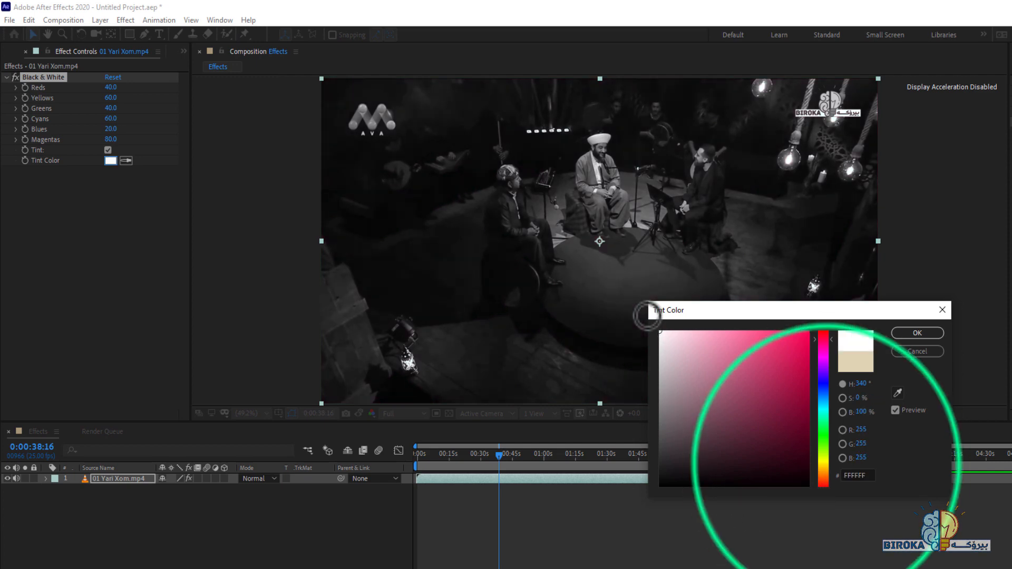
left_click(823, 464)
left_click_drag(785, 361, 845, 312)
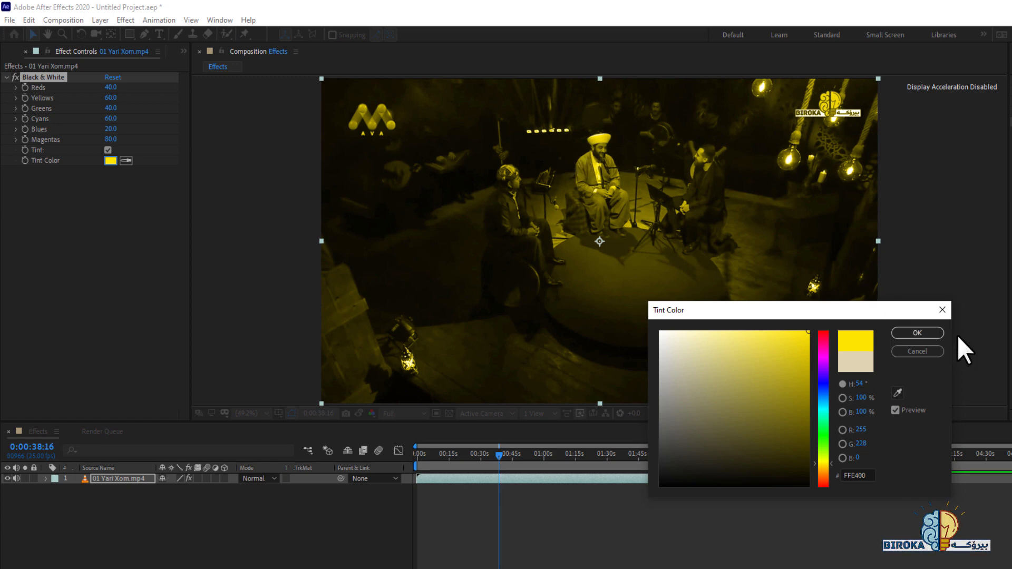
left_click(928, 333)
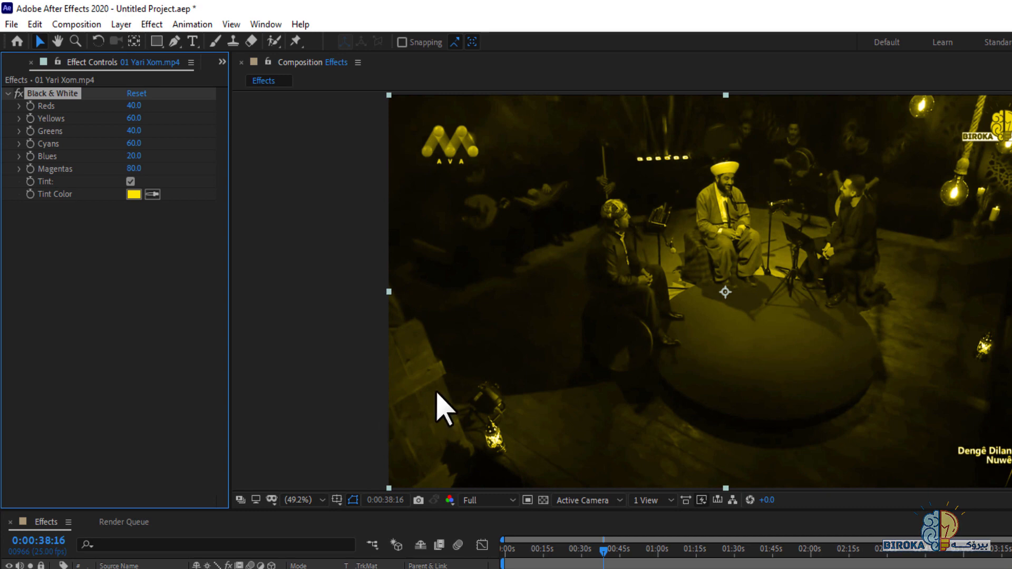
Expand the video layer's Black & White effect properties in the timeline and move the current time to 0:01:31:06
left_click_drag(57, 214, 572, 568)
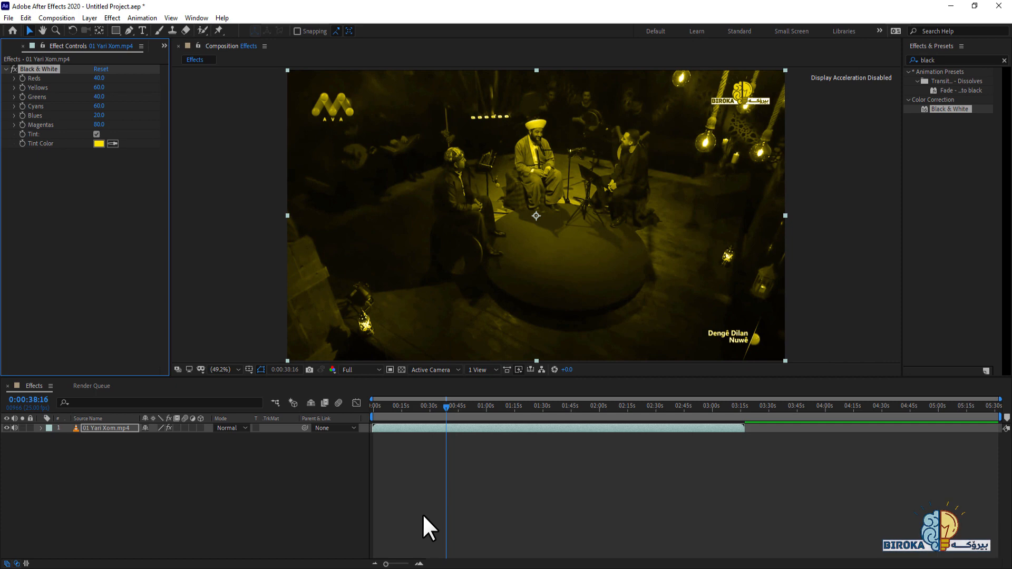
left_click(400, 425)
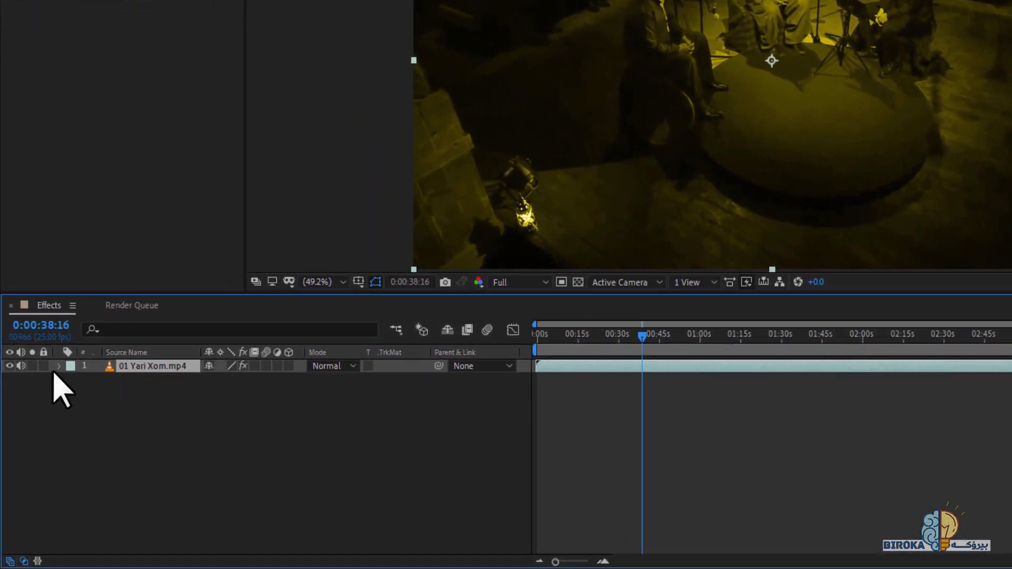
left_click(59, 367)
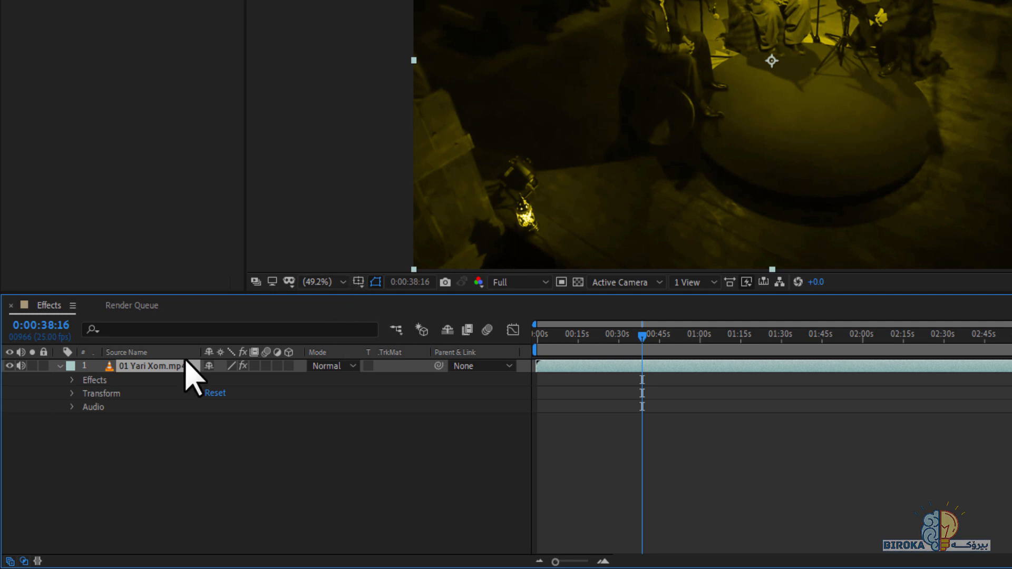
left_click(71, 381)
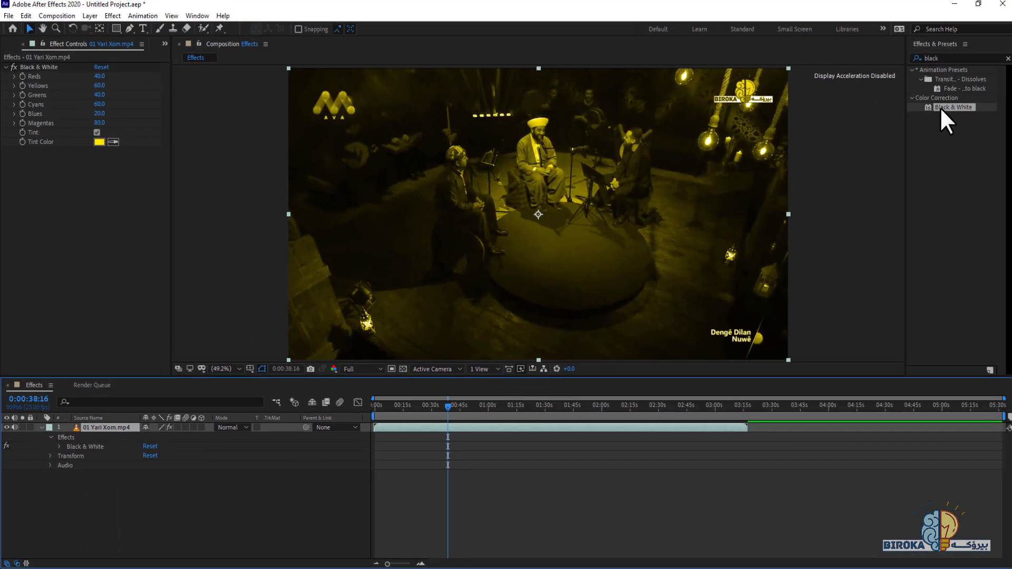
left_click(59, 446)
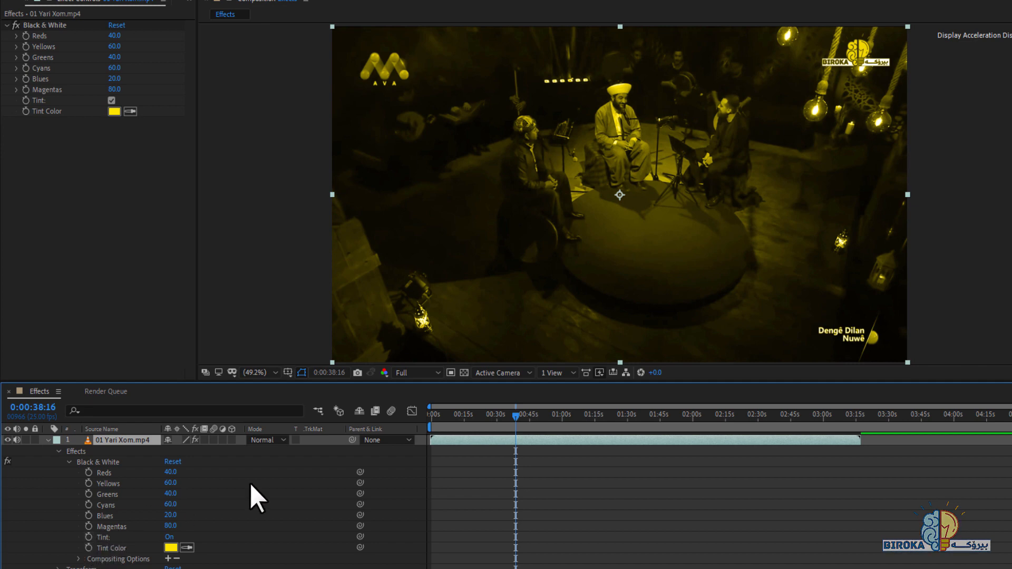
left_click_drag(492, 415, 544, 454)
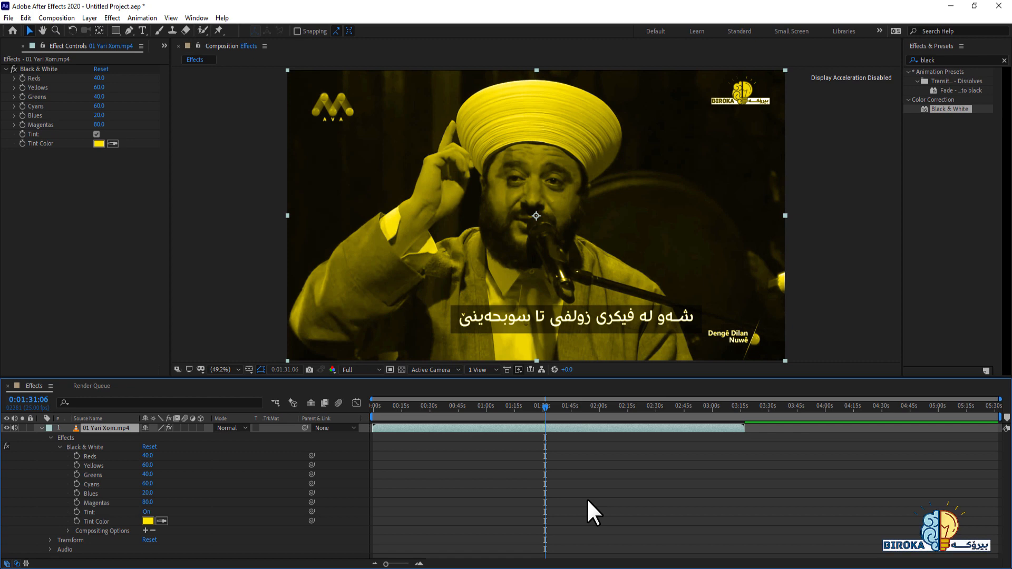
Replace the effects search term with "blur" and look through the matching effects and presets
left_click(988, 61)
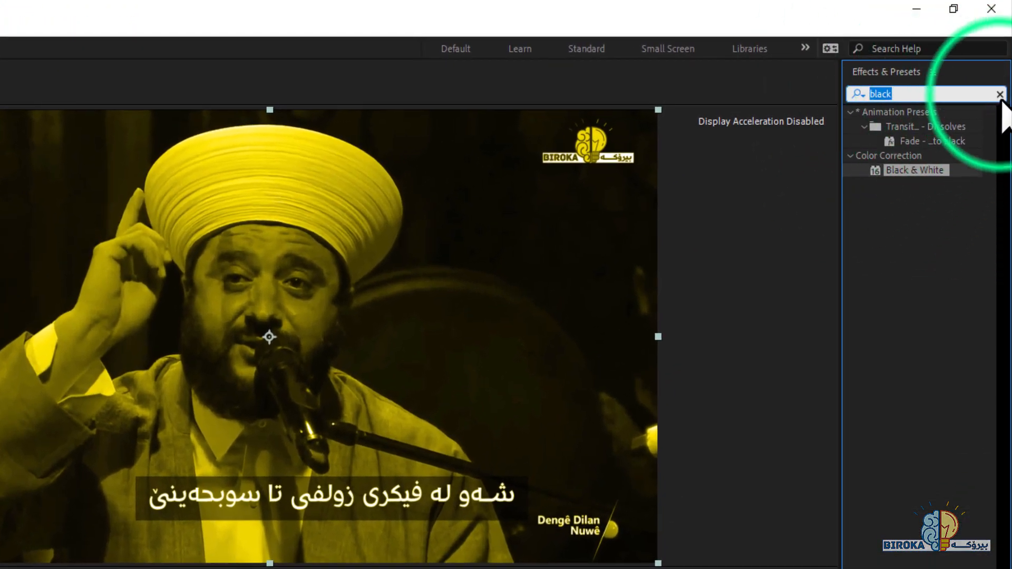
left_click(1000, 95)
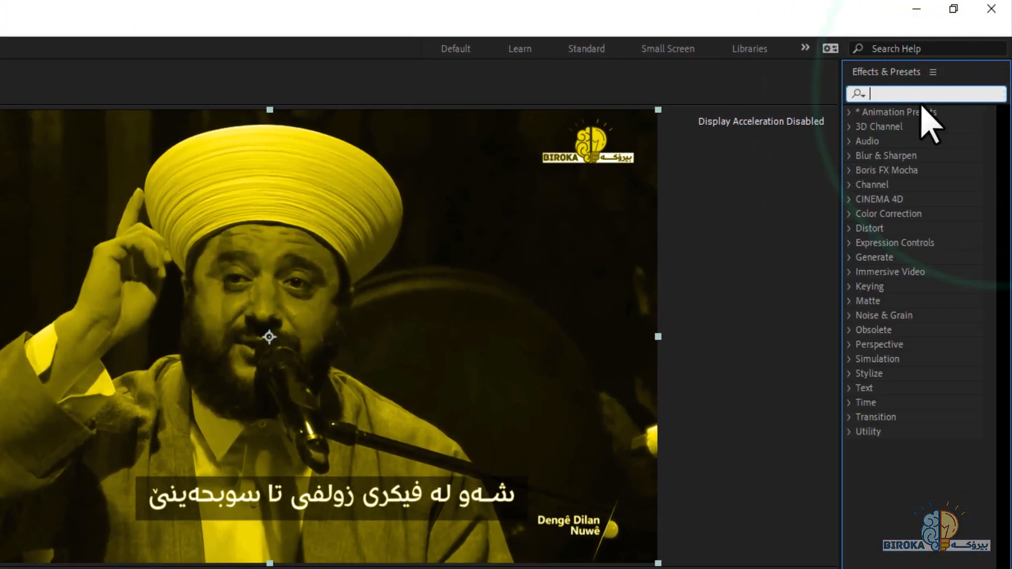
type("blur")
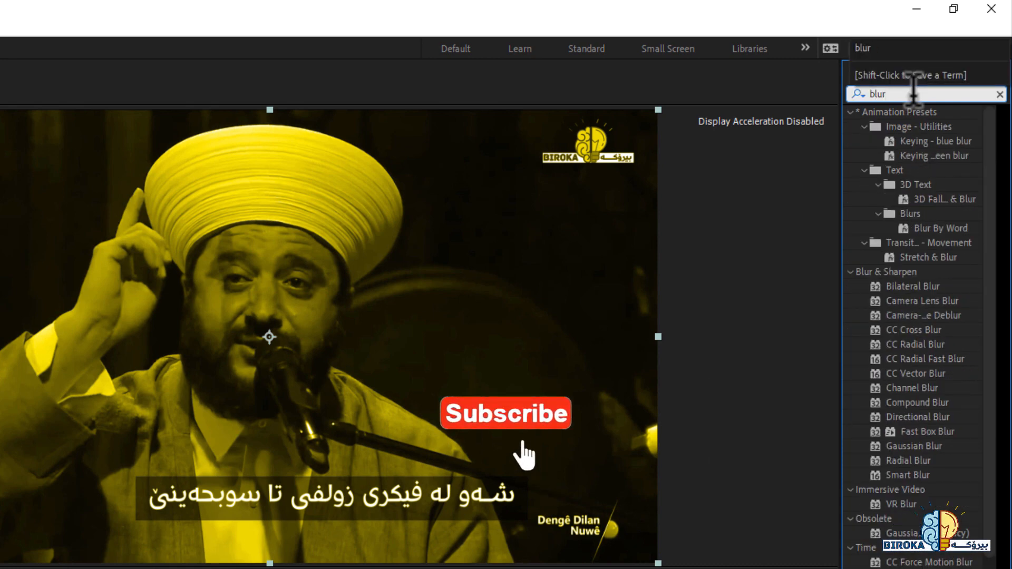
key("Return")
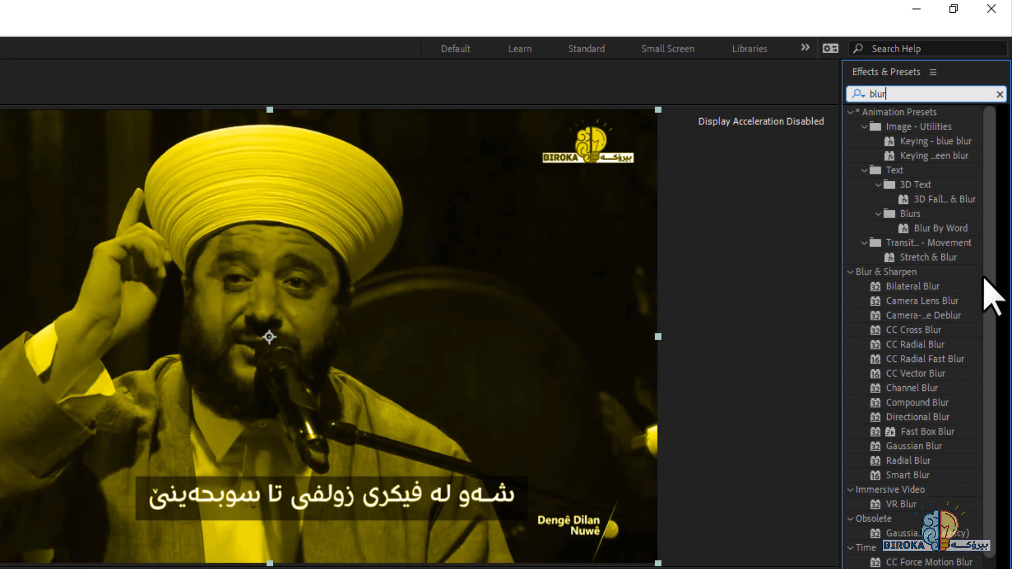
left_click_drag(987, 263, 993, 276)
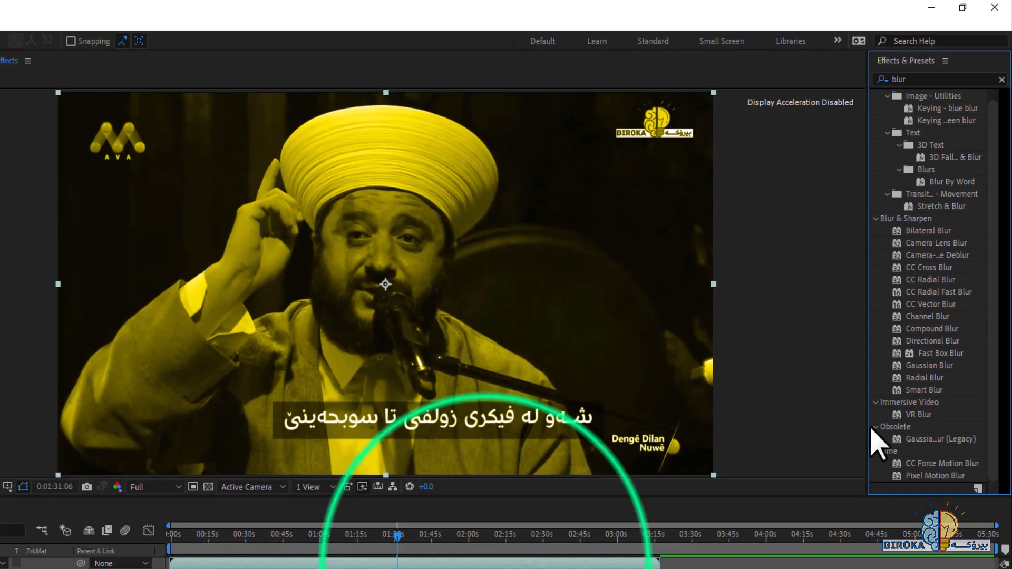
Apply the Smart Blur effect to the video layer and collapse the Black & White settings, leaving the Smart Blur settings expanded
left_click(610, 428)
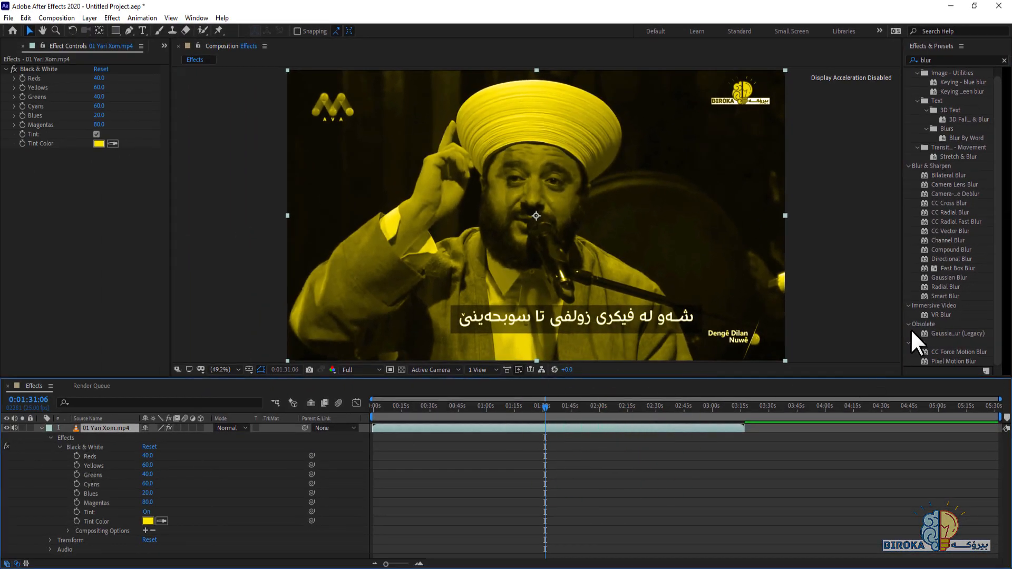
double_click(943, 297)
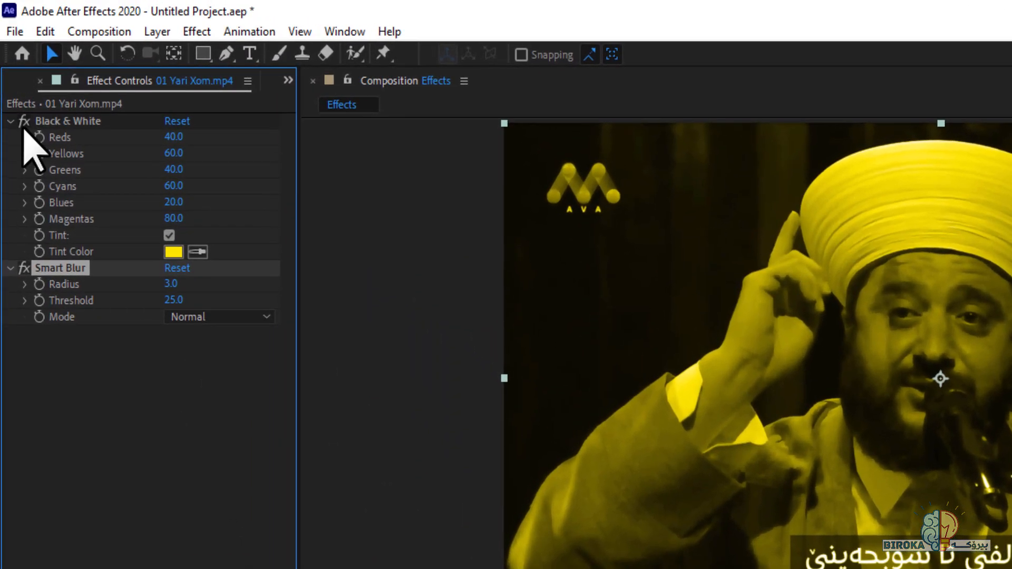
left_click(7, 74)
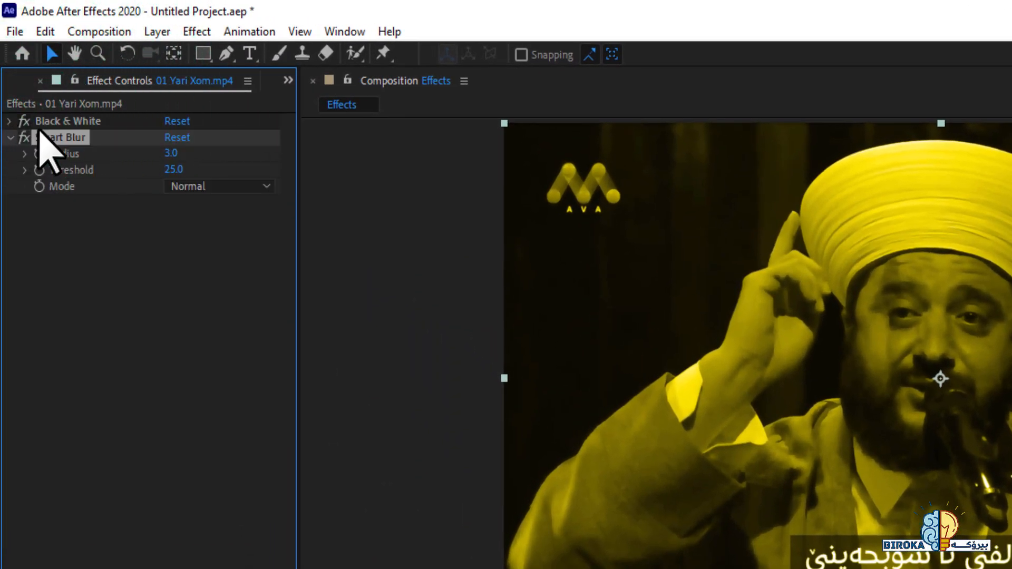
left_click(29, 153)
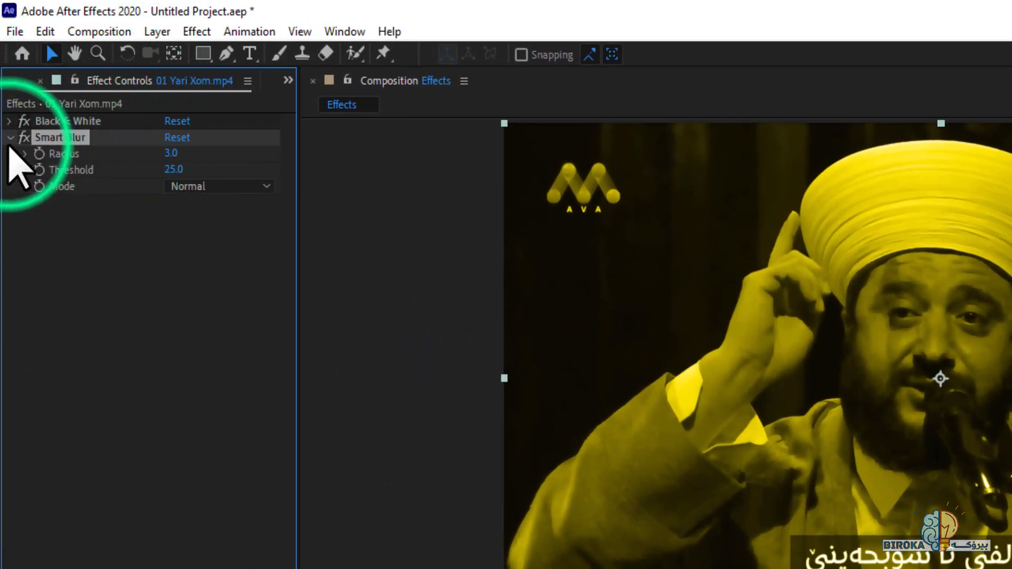
left_click(11, 138)
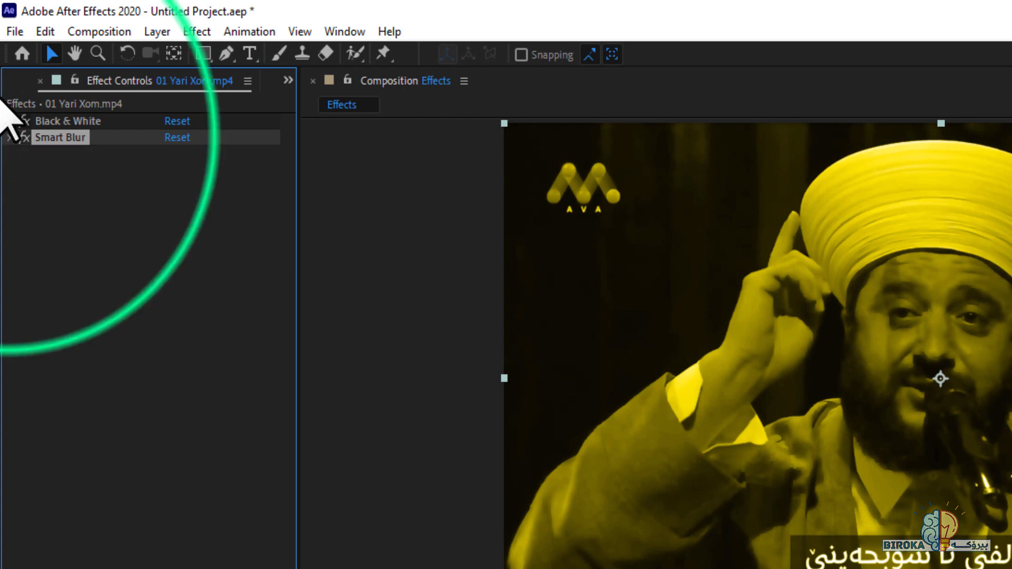
left_click(9, 137)
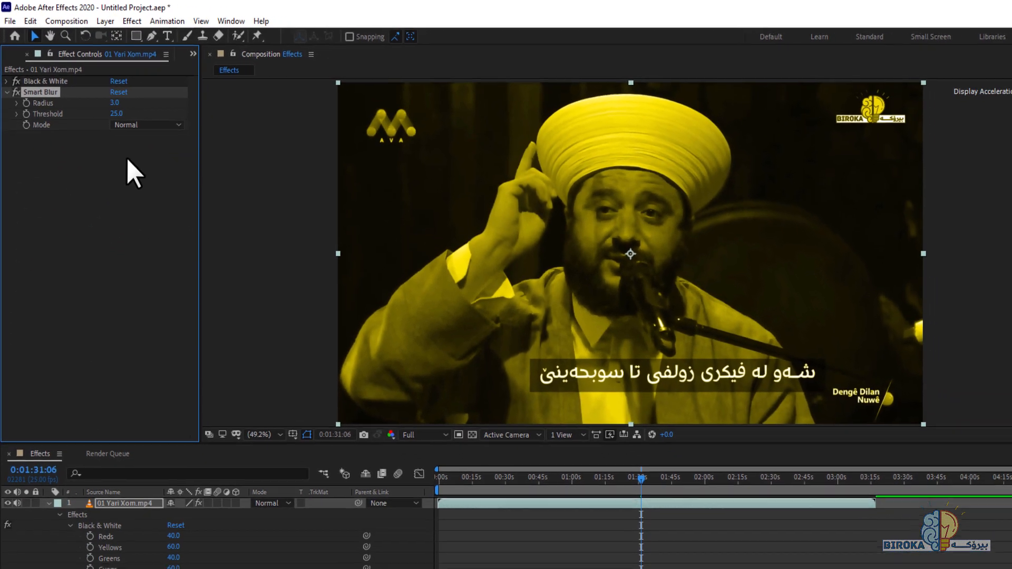
Set the Smart Blur effect's Radius to 32.9 and its Threshold to 63.5
left_click(174, 169)
left_click_drag(112, 100, 129, 106)
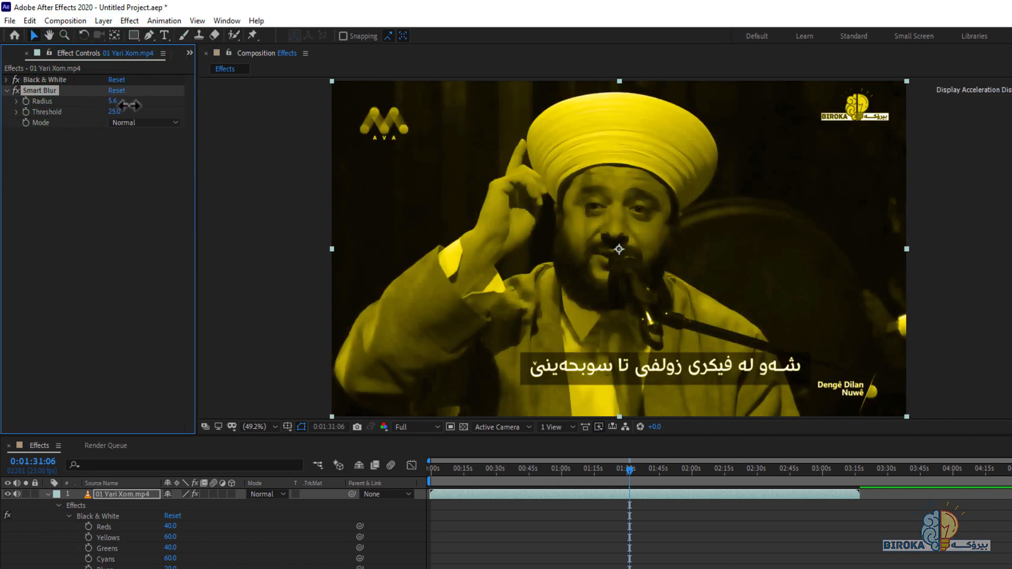
left_click_drag(114, 101, 286, 116)
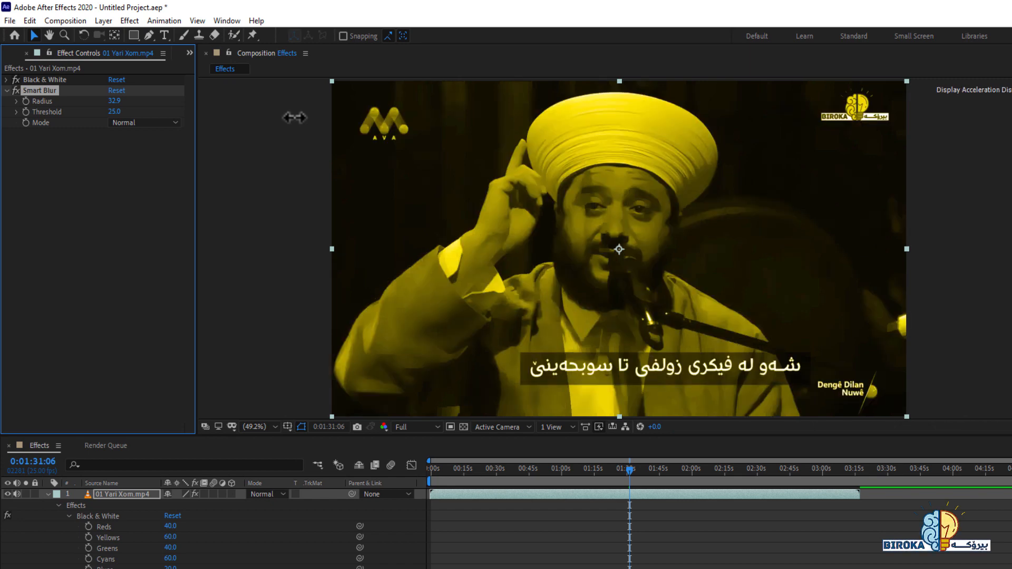
left_click_drag(113, 111, 212, 127)
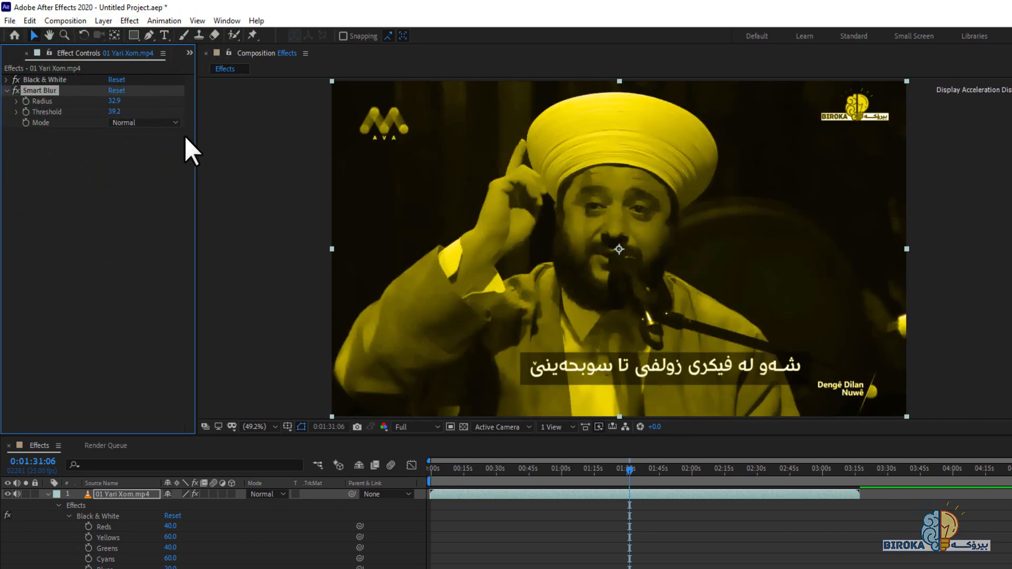
left_click_drag(114, 111, 274, 132)
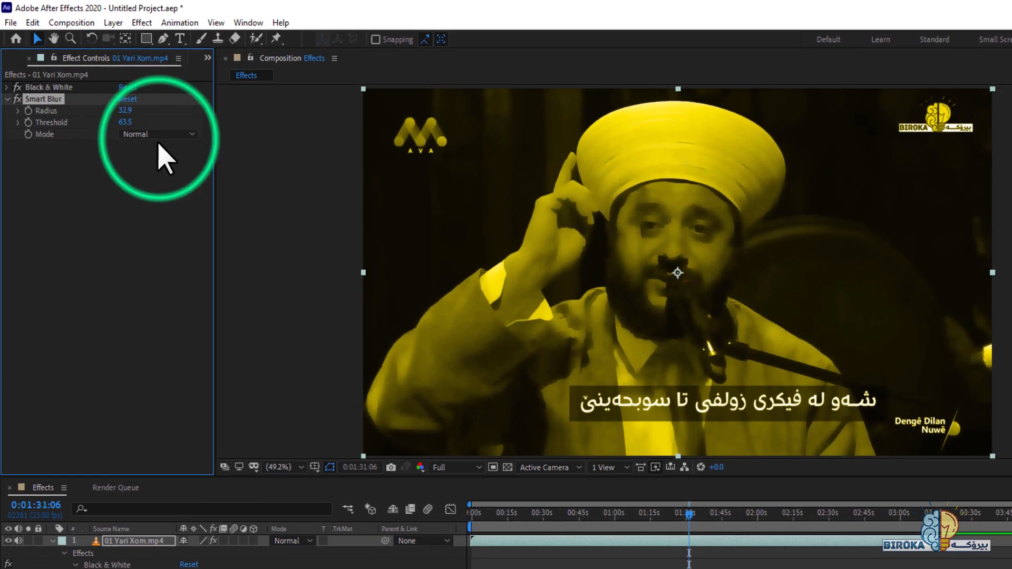
Try the Edge Only mode in the Smart Blur effect and set the mode to Overlay Edge
left_click(139, 123)
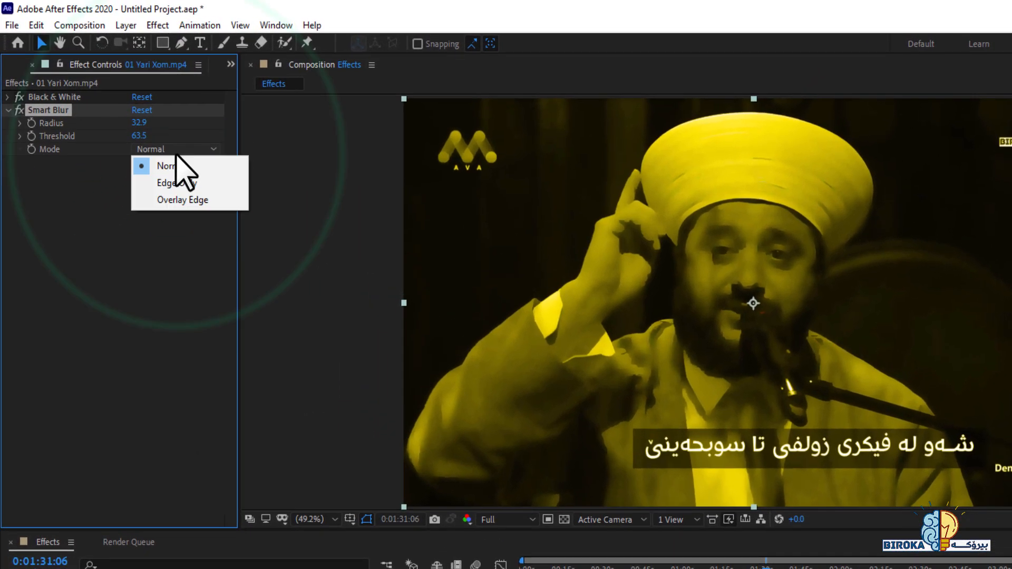
left_click(189, 184)
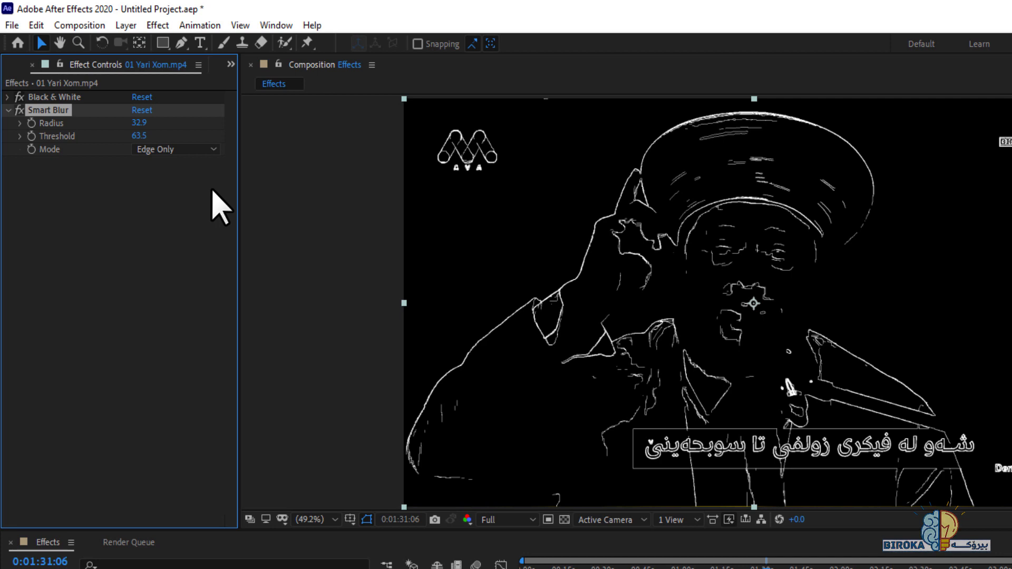
left_click(159, 150)
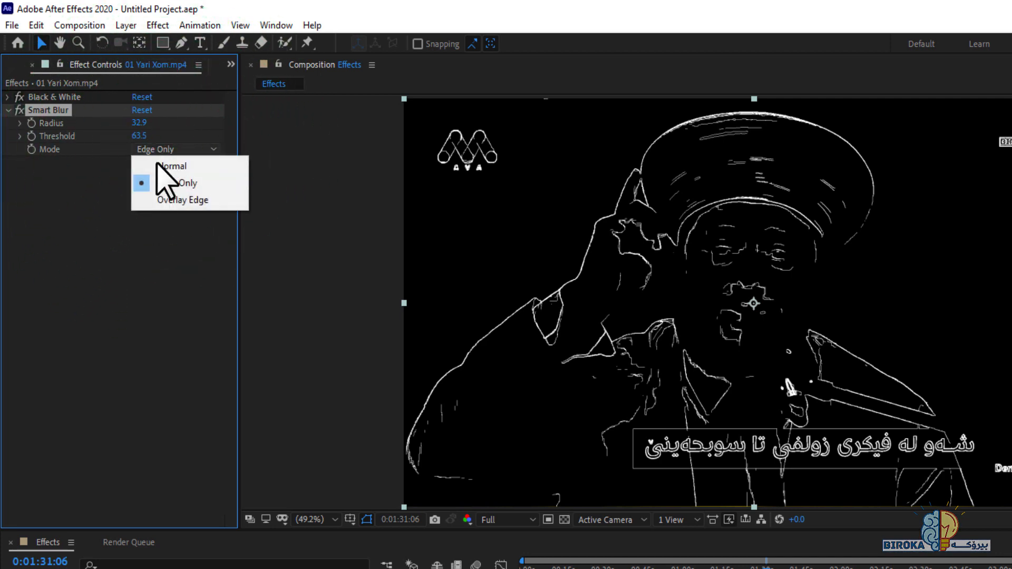
left_click(188, 204)
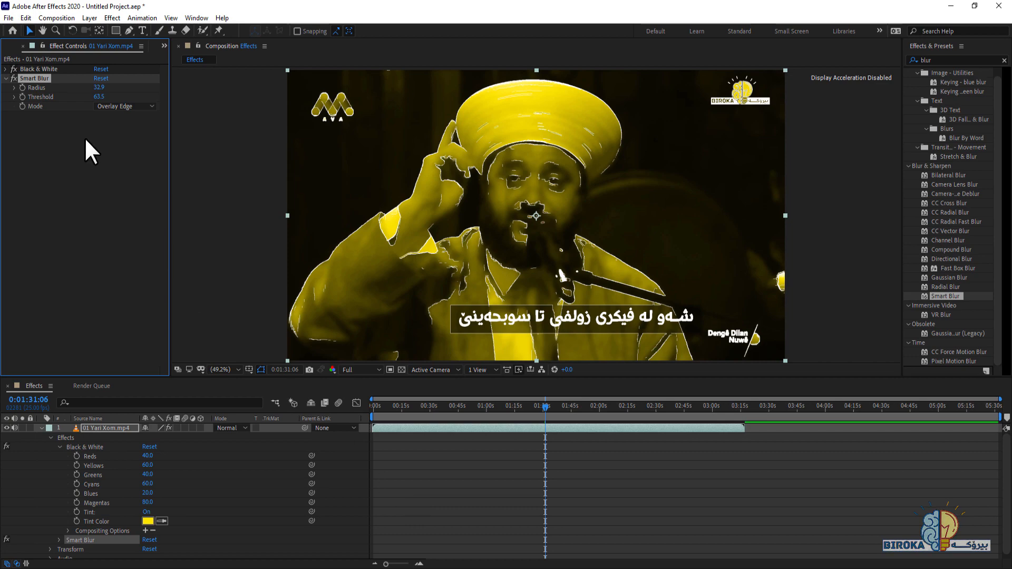
Expand the Black & White settings, set Yellows to 67, Greens to 51 and Cyans to 66, and turn the effect off
left_click(22, 78)
left_click(6, 69)
left_click(100, 88)
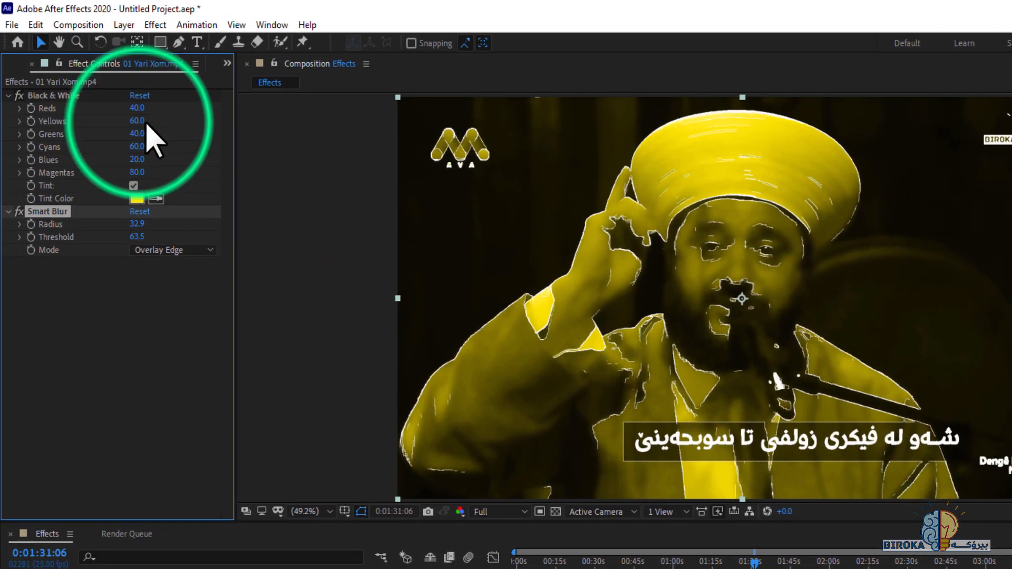
mouse_move(139, 136)
left_mouse_down()
mouse_move(152, 136)
mouse_move(143, 152)
left_mouse_up()
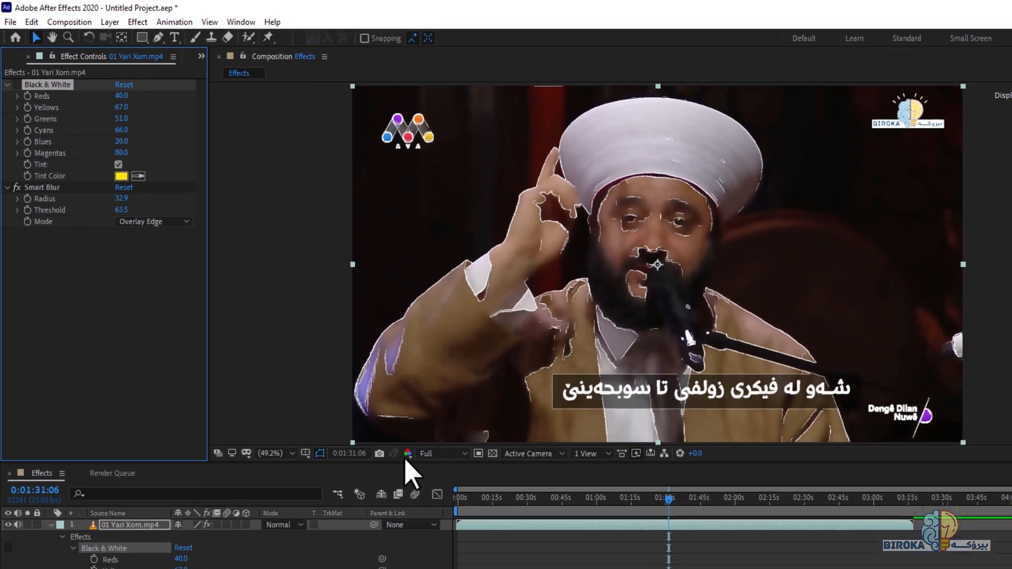
Turn off the Smart Blur effect and move the current time to 0:01:14:12
left_click(548, 508)
left_click(518, 485)
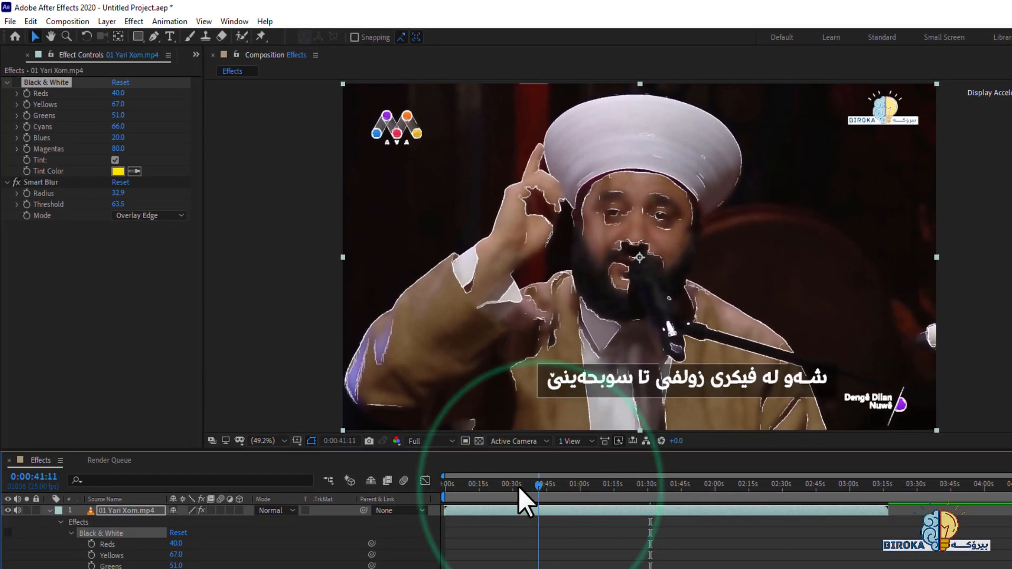
left_click(31, 198)
left_click(16, 182)
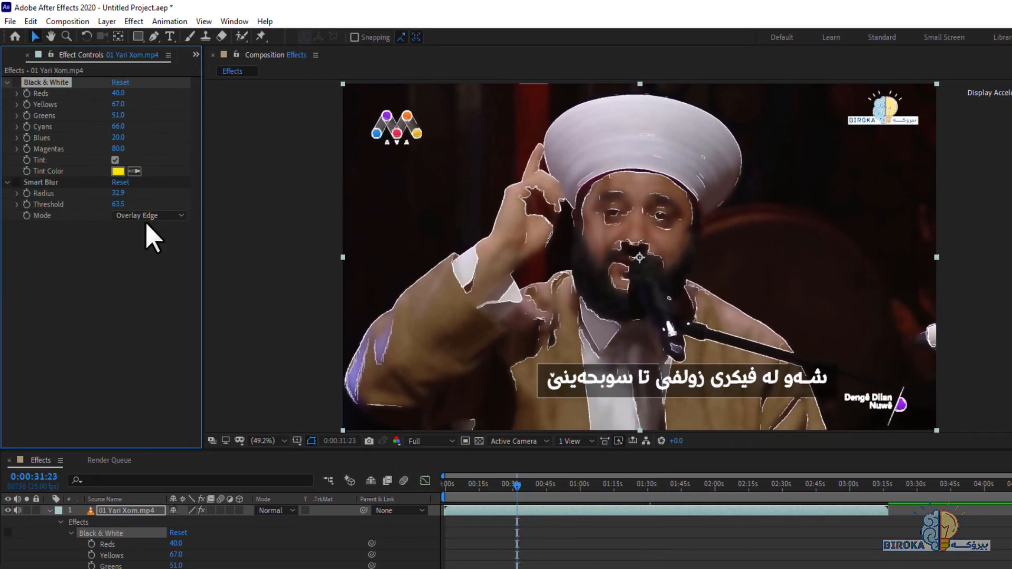
left_click(558, 485)
left_click(612, 488)
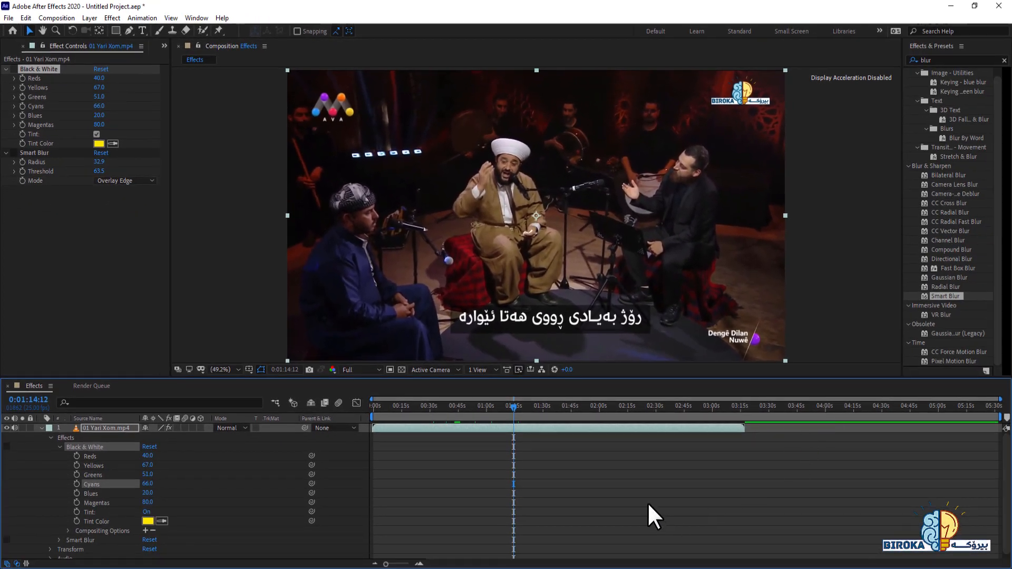
Collapse the settings of both effects and delete the Smart Blur effect from the video layer
left_click(6, 69)
left_click(6, 79)
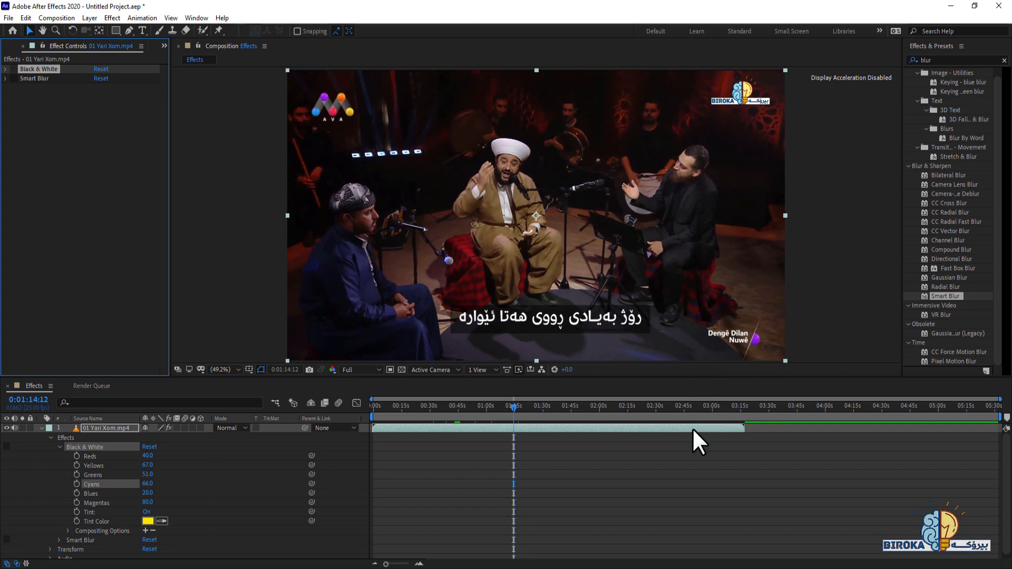
left_click(999, 158)
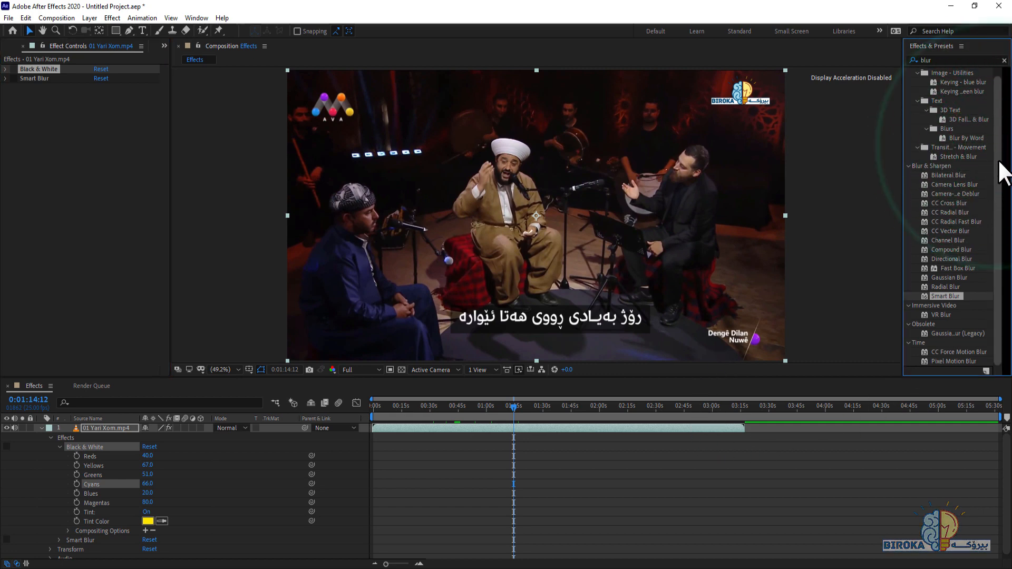
left_click_drag(998, 166, 998, 123)
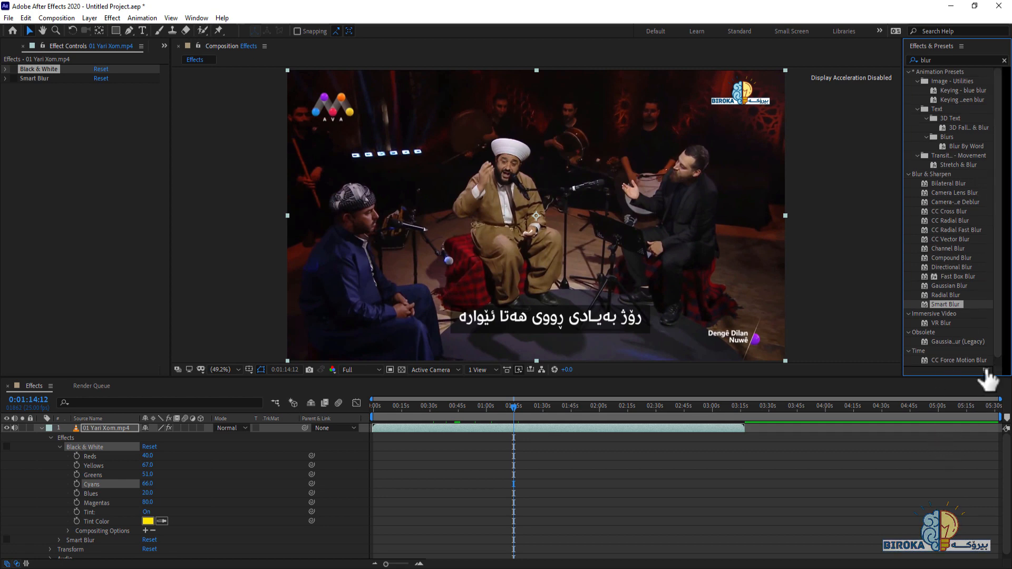
left_click(546, 460)
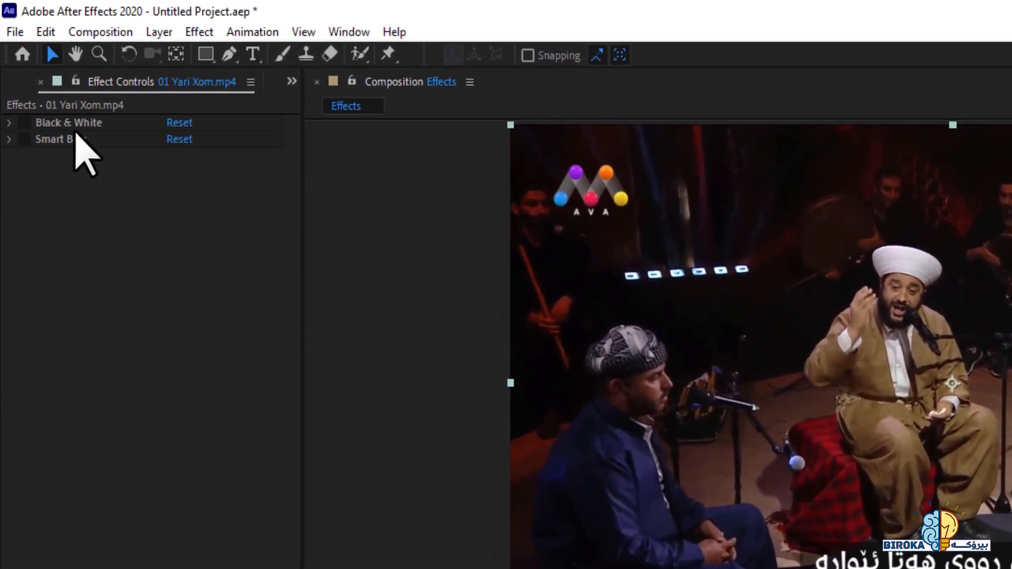
left_click(33, 80)
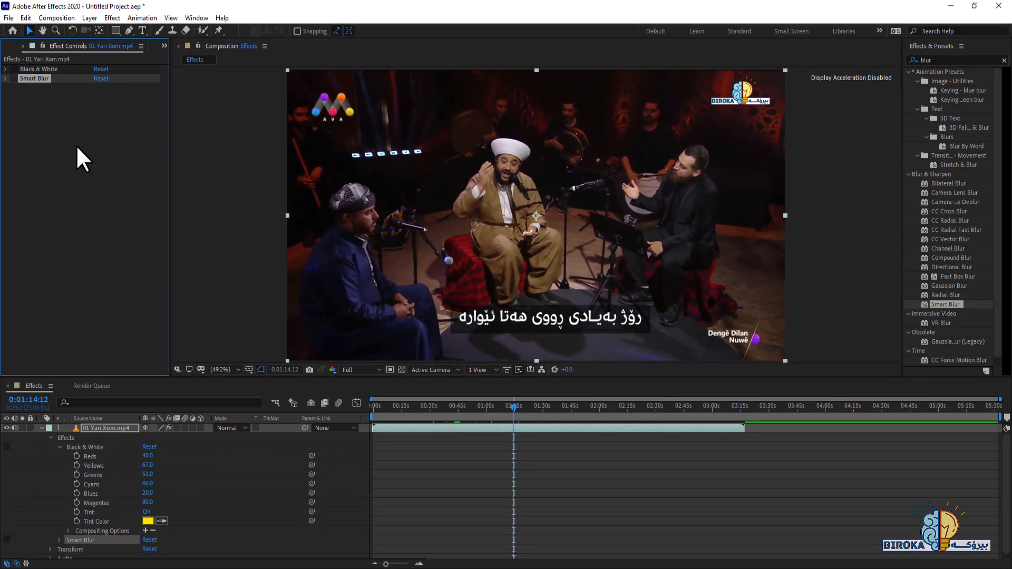
key("Delete")
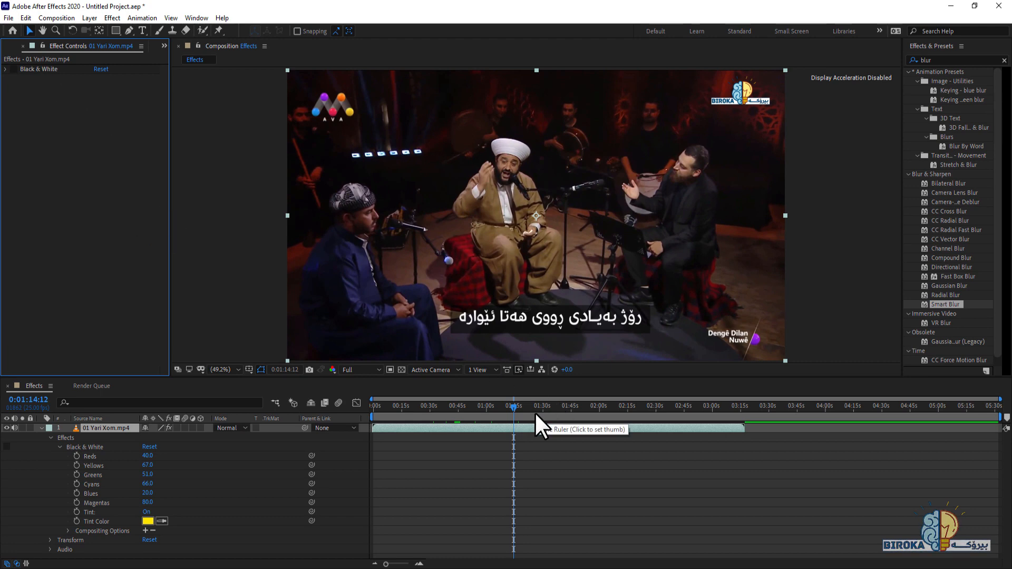
Move the current time further along the video and toggle the Black & White effect to compare the picture, leaving it off
left_click_drag(535, 412, 570, 410)
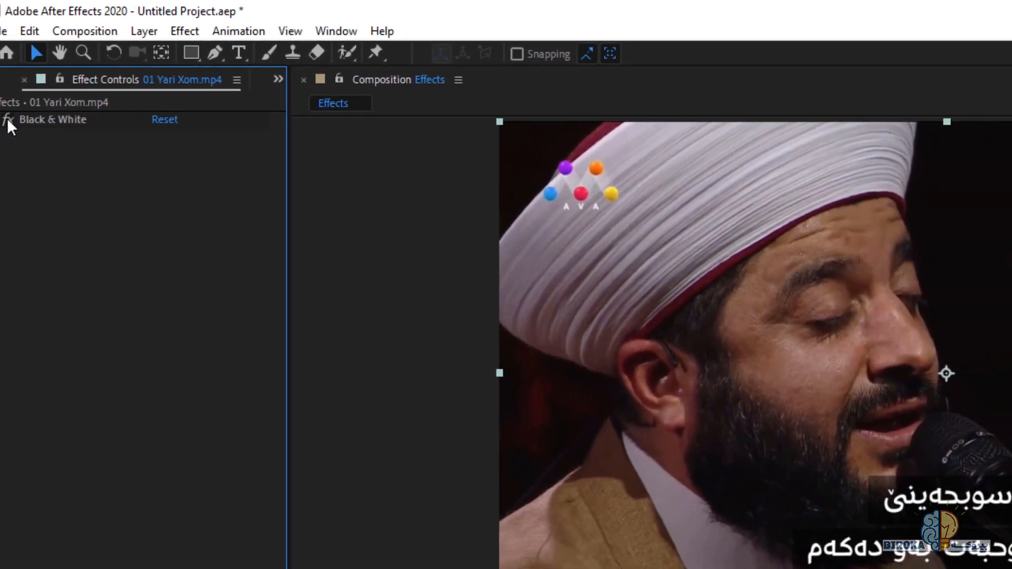
left_click(9, 128)
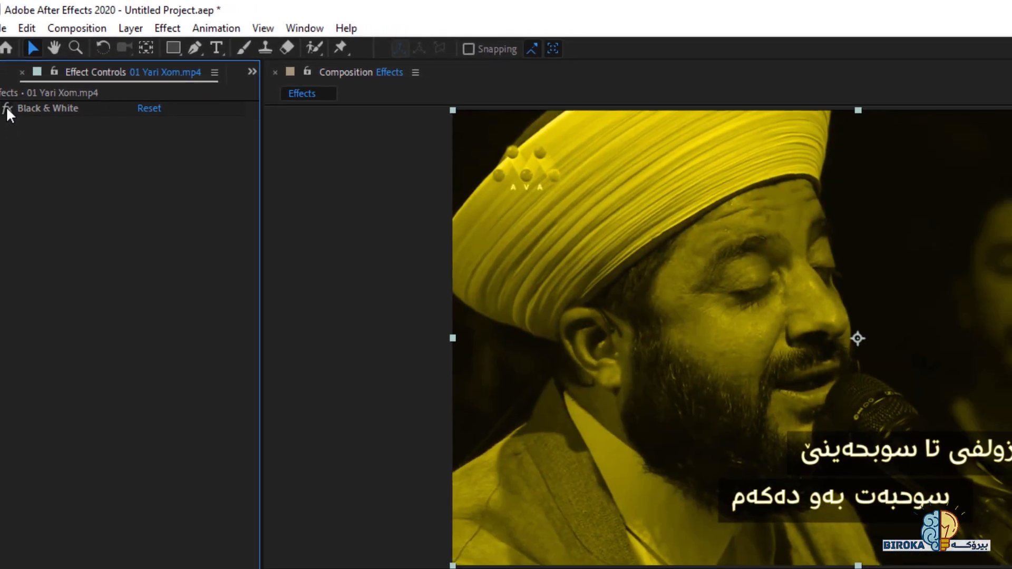
left_click(10, 128)
left_click(8, 111)
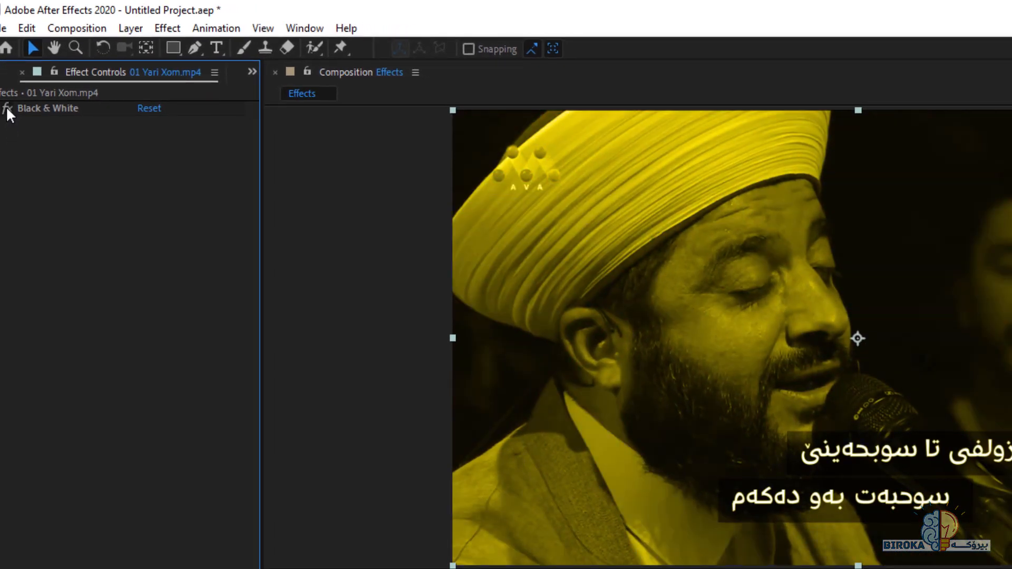
left_click(7, 111)
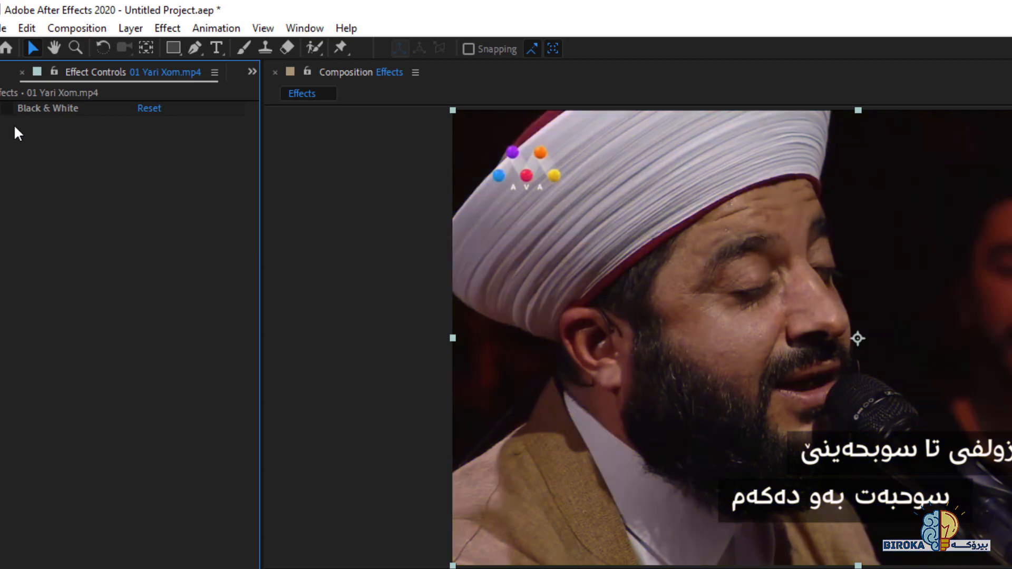